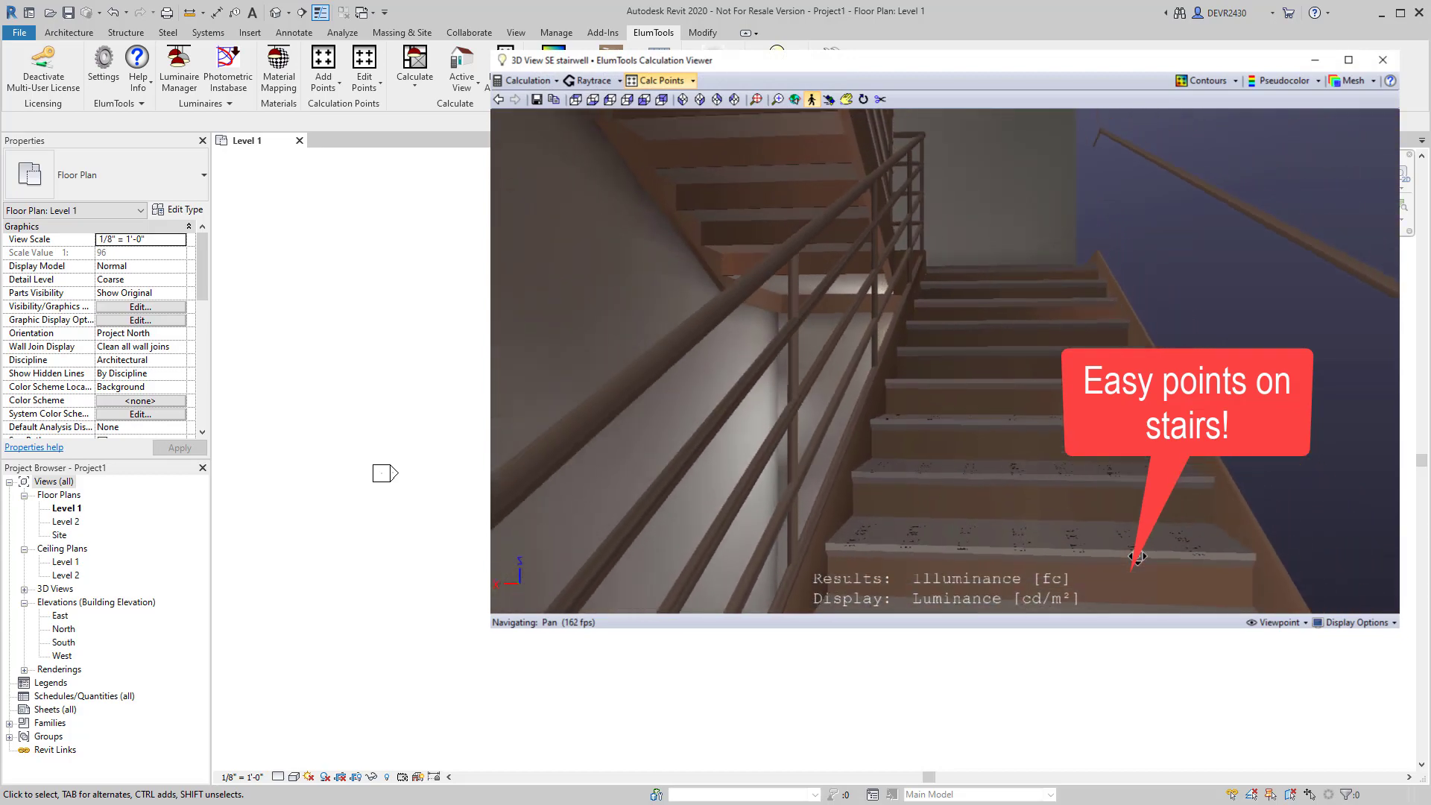
- In the Calculation Viewer, step back down the stairwell, then orbit around the topography illuminance results
{"action": "key", "text": "Down"}
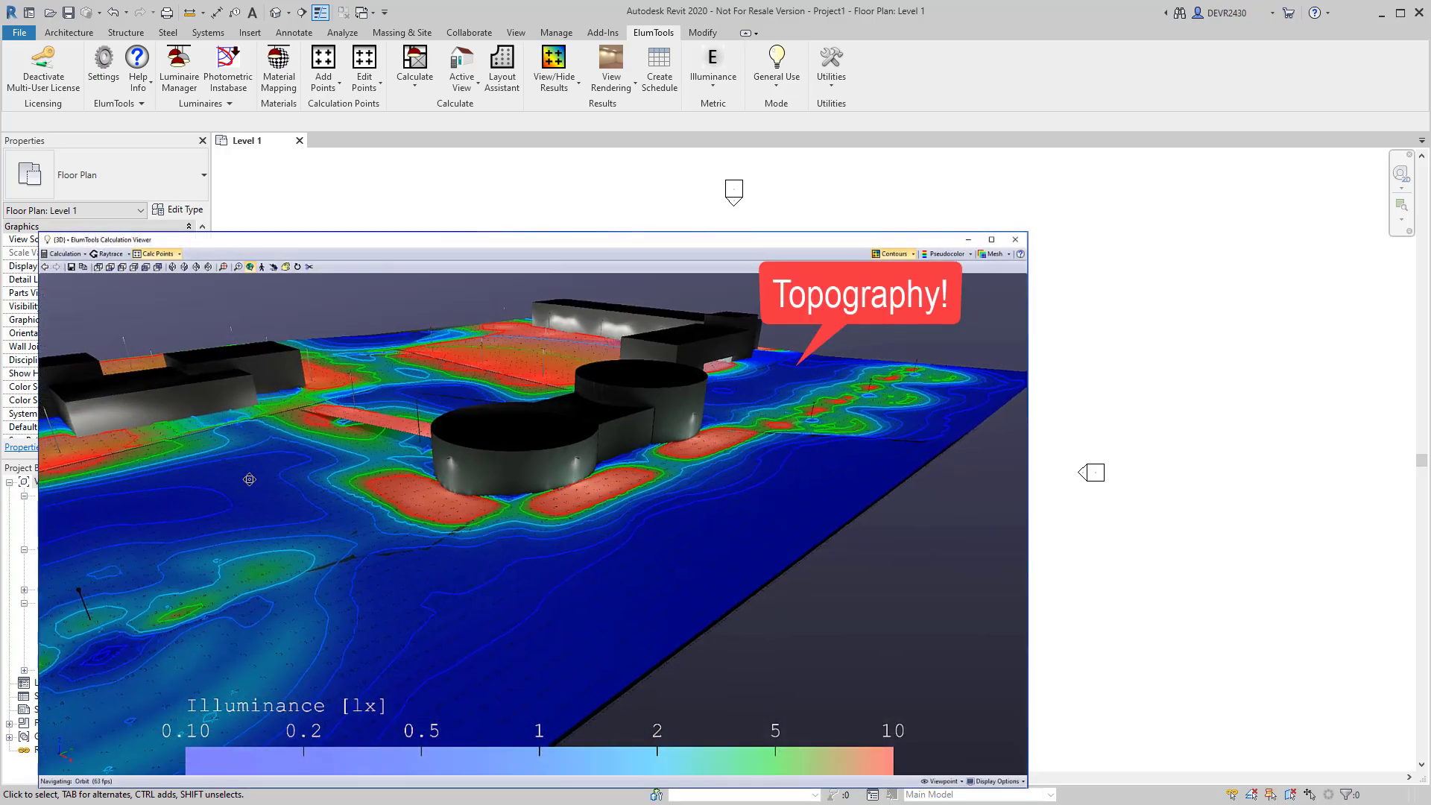
{"action": "key", "text": "Right"}
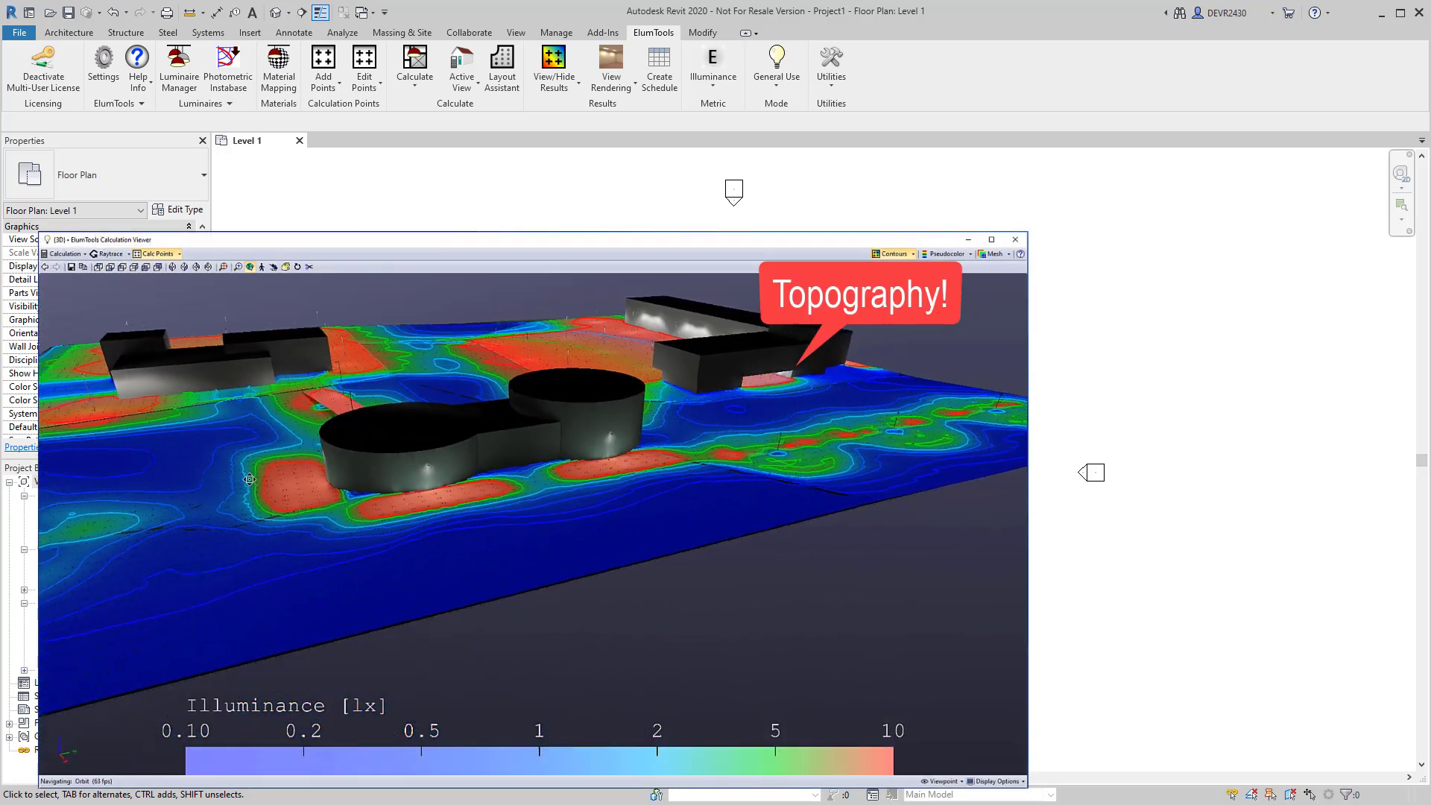
{"action": "key", "text": "Right"}
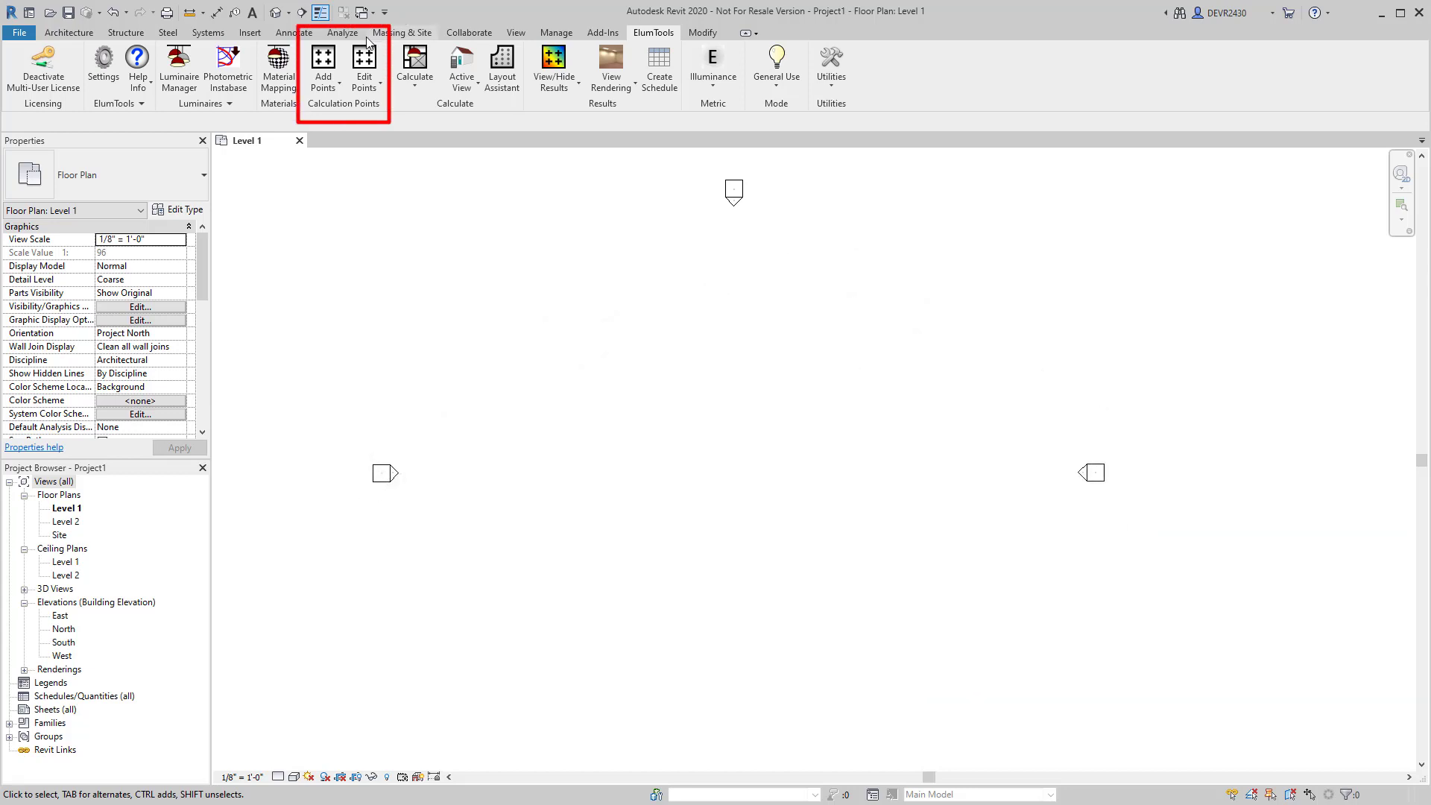
- Show the Add Points list of calculation point types with the Projected option described
{"action": "left_click", "coordinate": [336, 85]}
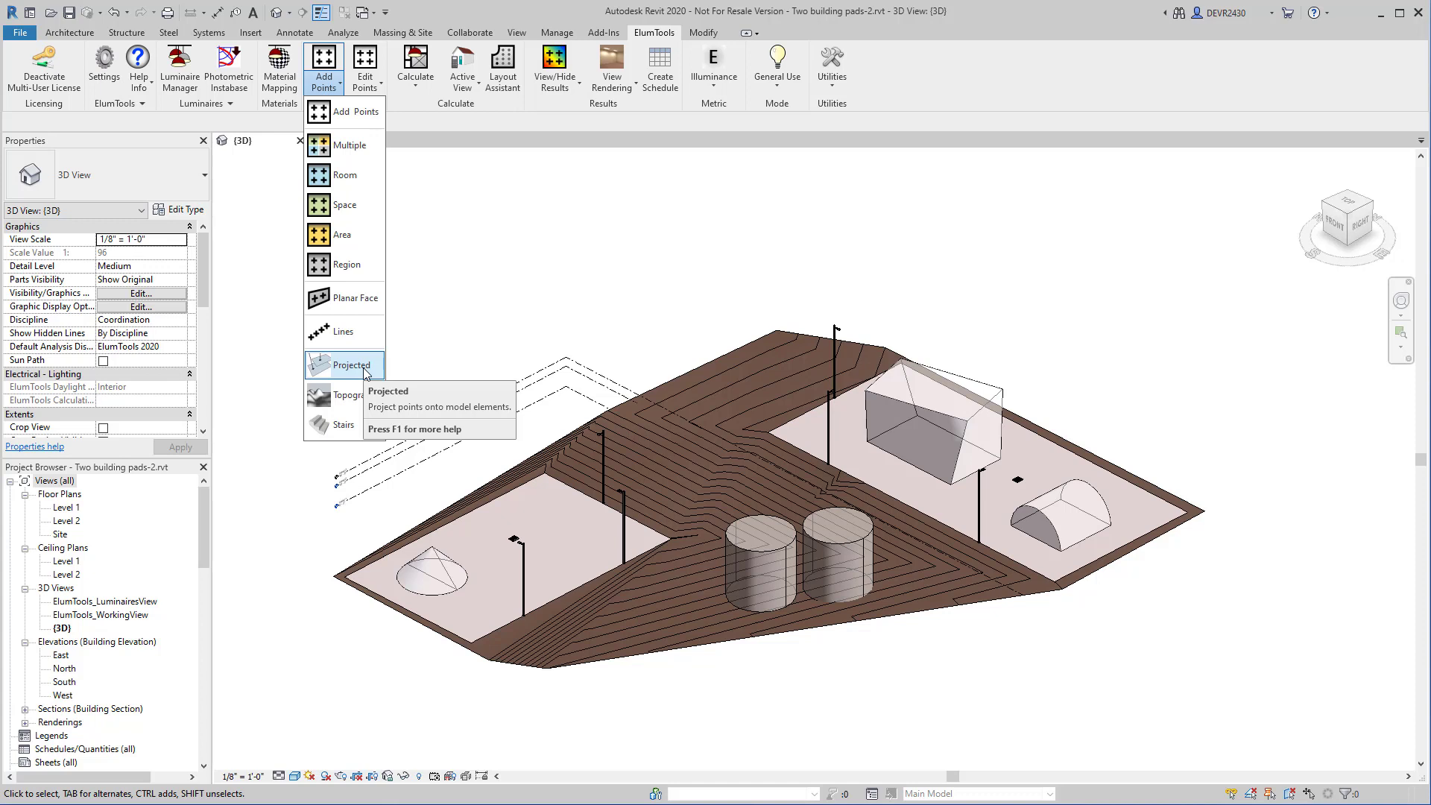
- Project a Rectangle-Blended, Barrel Vault point grid onto the barrel vault and box-shaped masses
{"action": "left_click", "coordinate": [351, 365]}
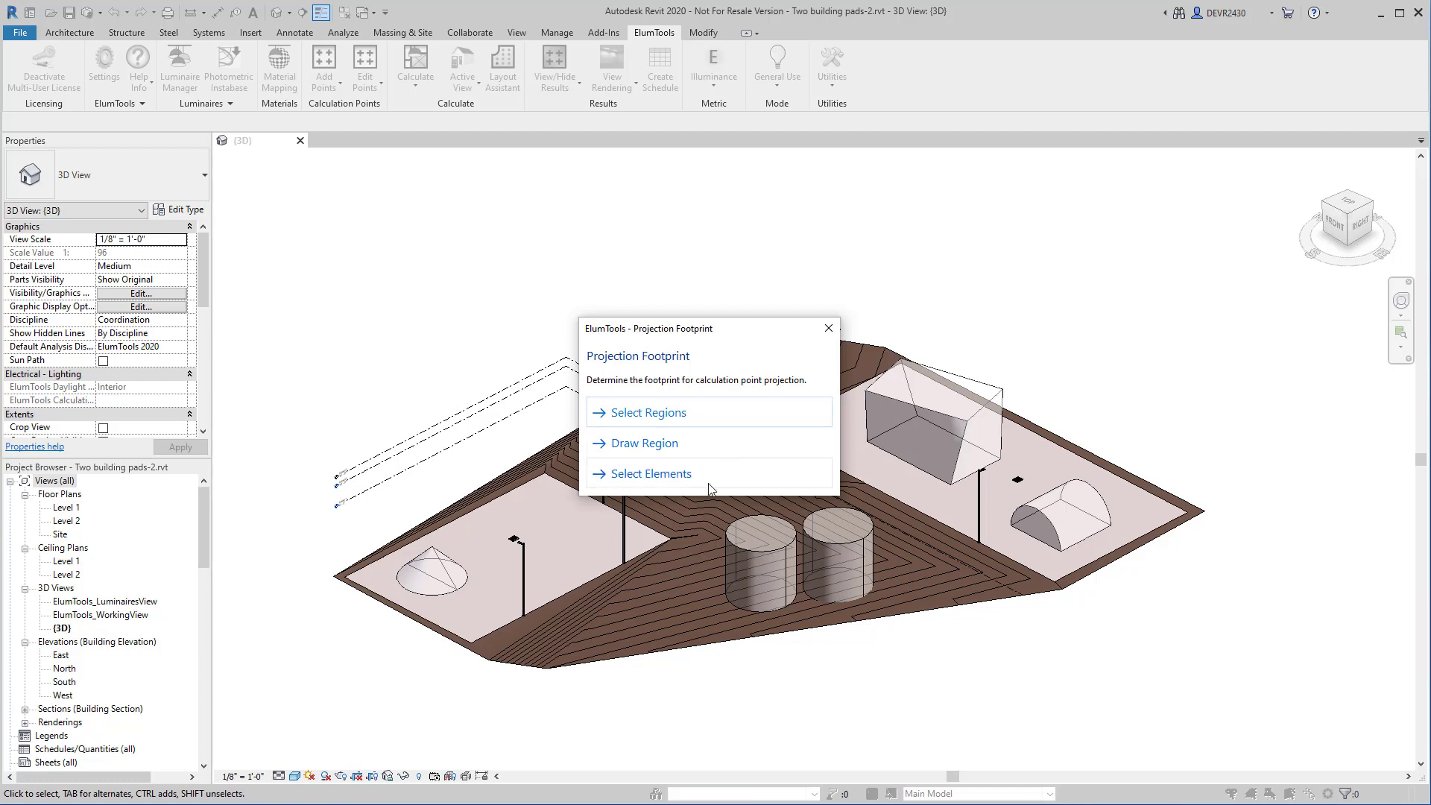
{"action": "left_click", "coordinate": [651, 475]}
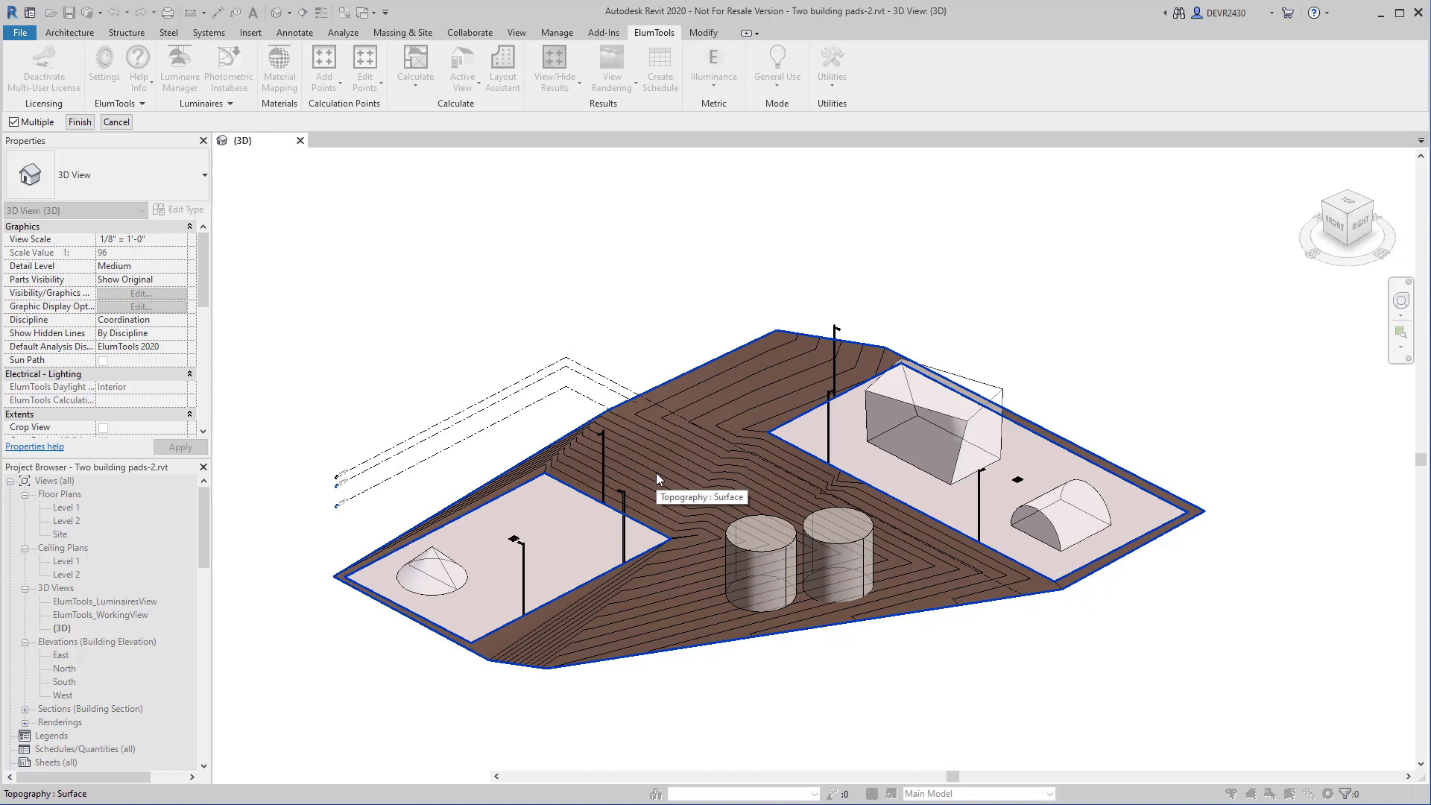
{"action": "left_click", "coordinate": [1036, 518]}
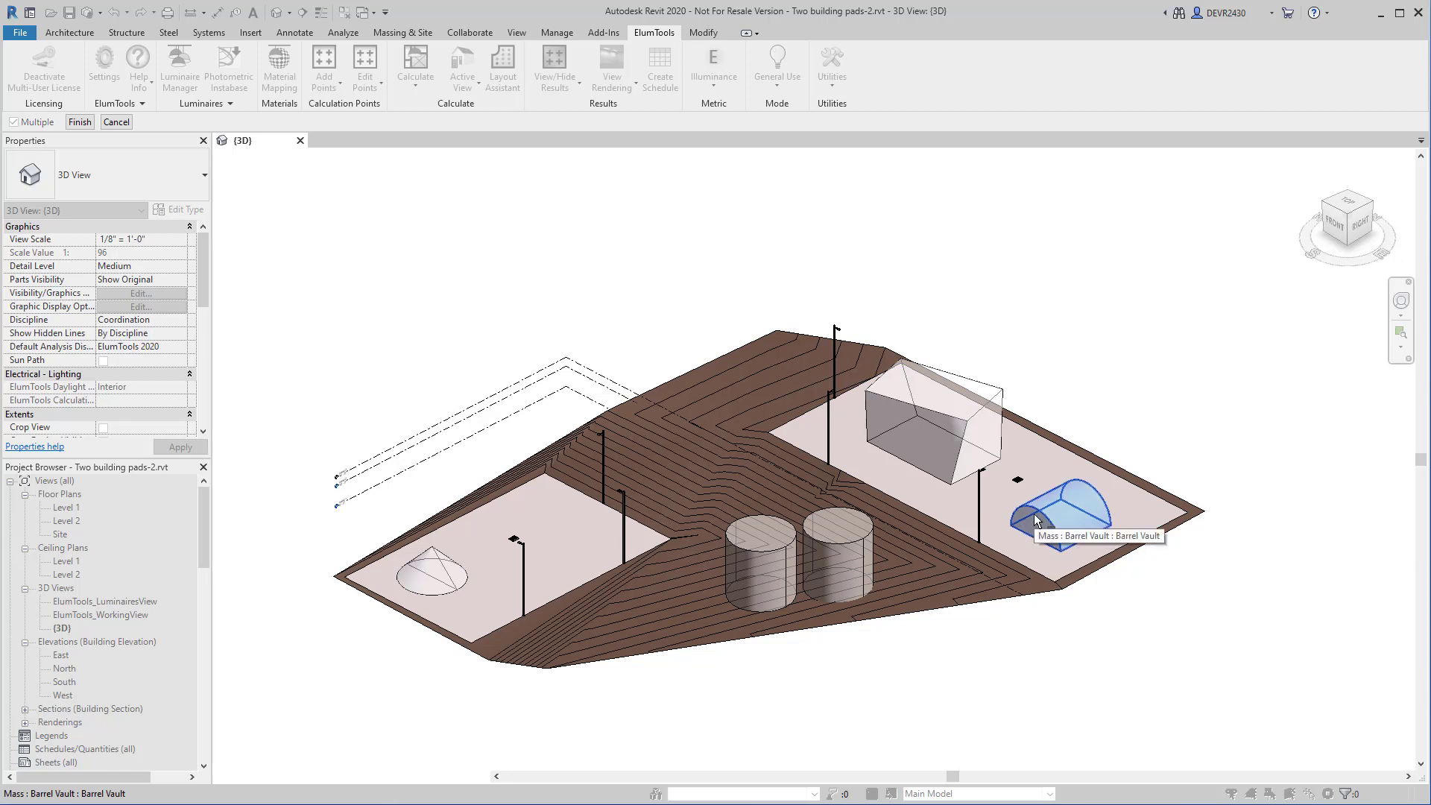
{"action": "left_click", "coordinate": [969, 432]}
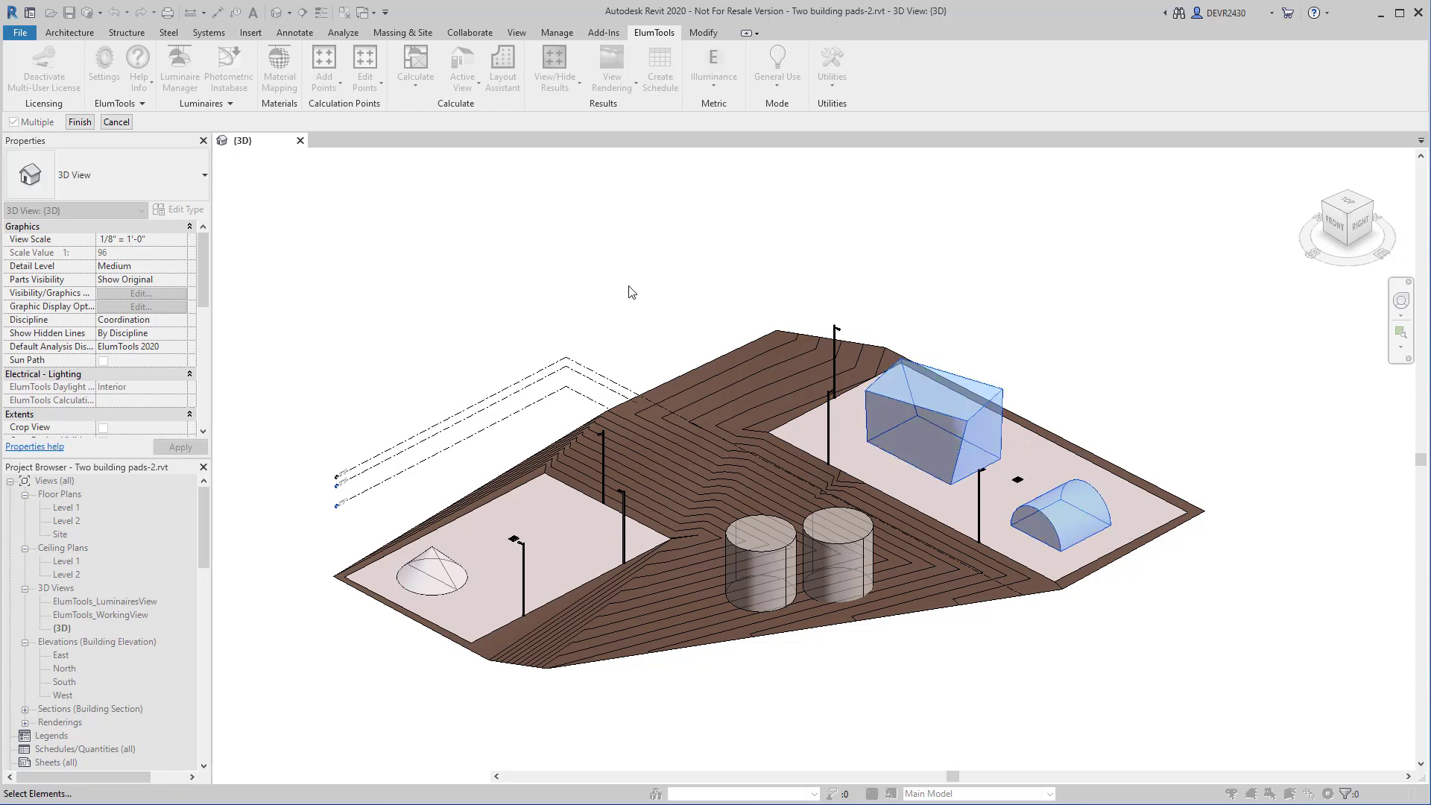
{"action": "left_click", "coordinate": [86, 121]}
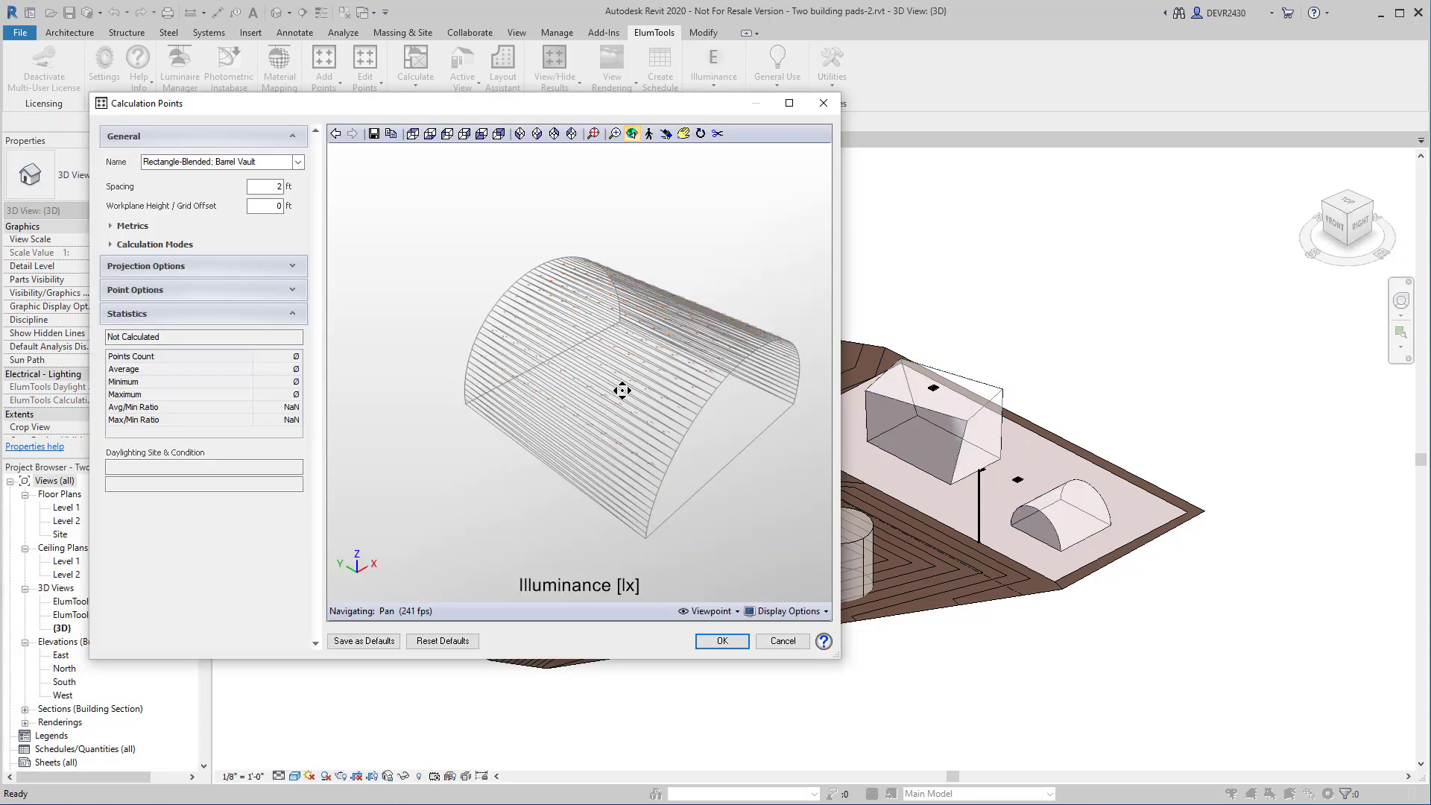
{"action": "scroll", "coordinate": [624, 389], "scroll_direction": "up", "scroll_amount": 5}
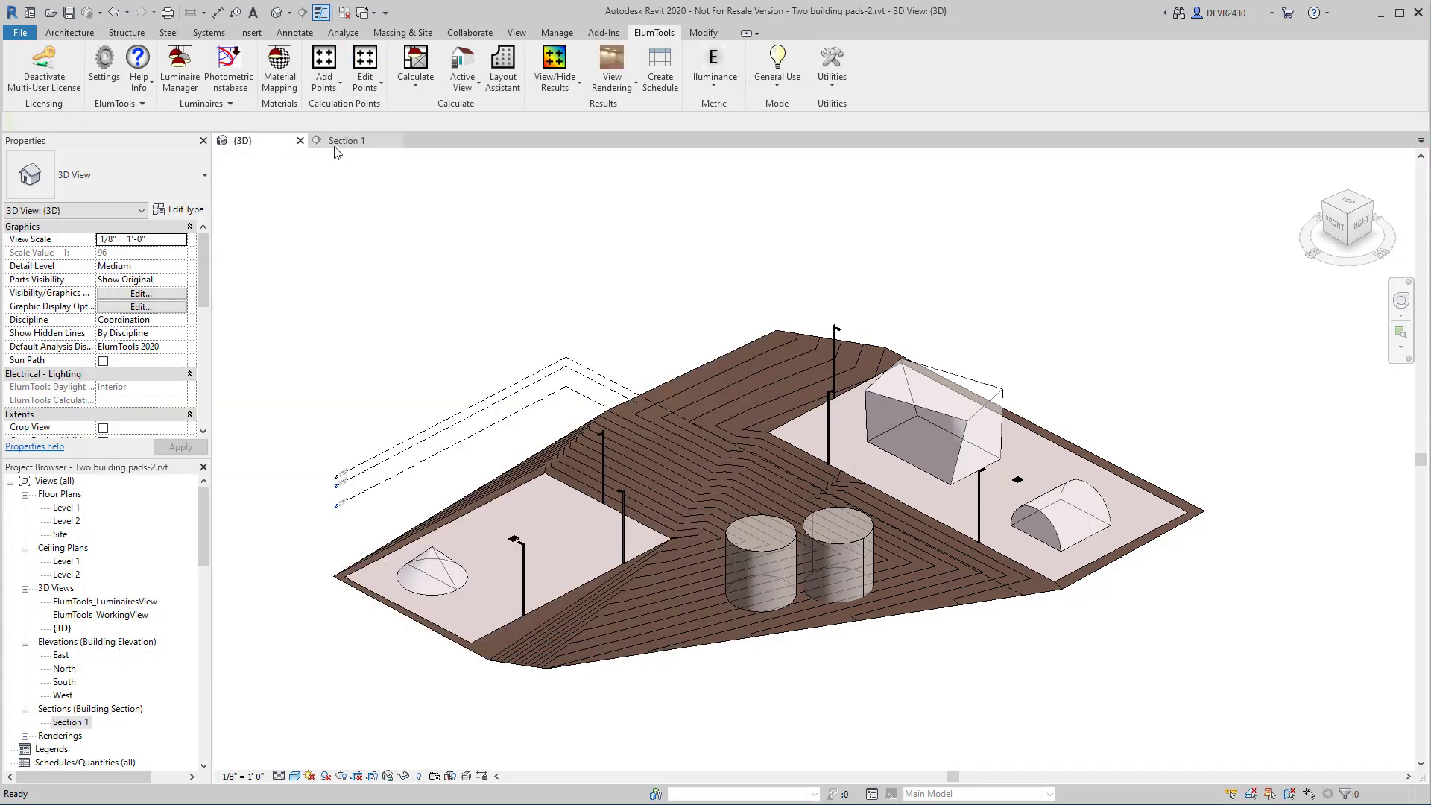
- In Section 1, sketch a four-sided filled region around the walls to project Detail Filled Region points
{"action": "left_click", "coordinate": [339, 142]}
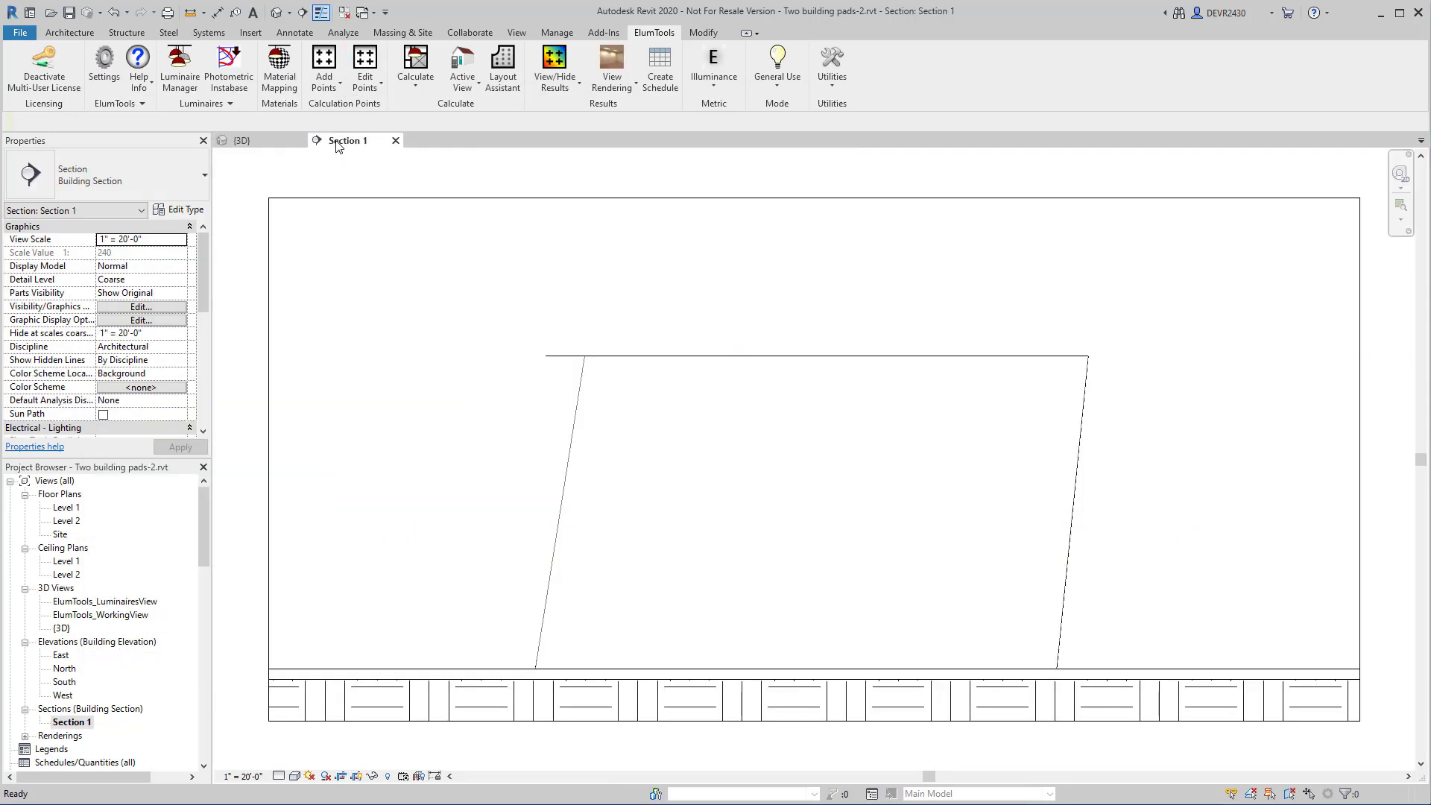
{"action": "left_click", "coordinate": [339, 88]}
{"action": "left_click", "coordinate": [346, 367]}
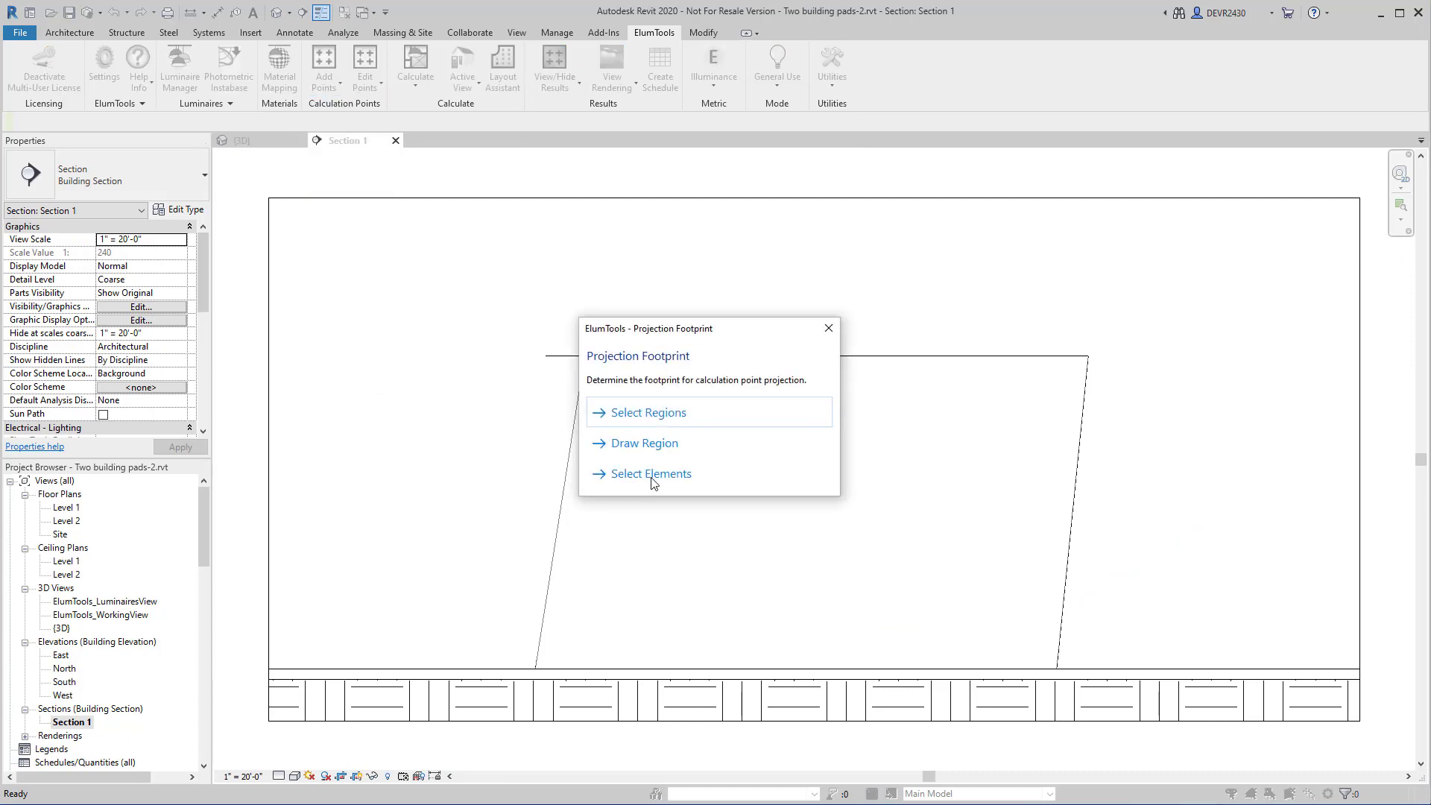
{"action": "left_click", "coordinate": [645, 443]}
{"action": "left_click", "coordinate": [585, 356]}
{"action": "left_click", "coordinate": [1088, 355]}
{"action": "left_click", "coordinate": [1057, 668]}
{"action": "left_click", "coordinate": [534, 668]}
{"action": "left_click", "coordinate": [584, 355]}
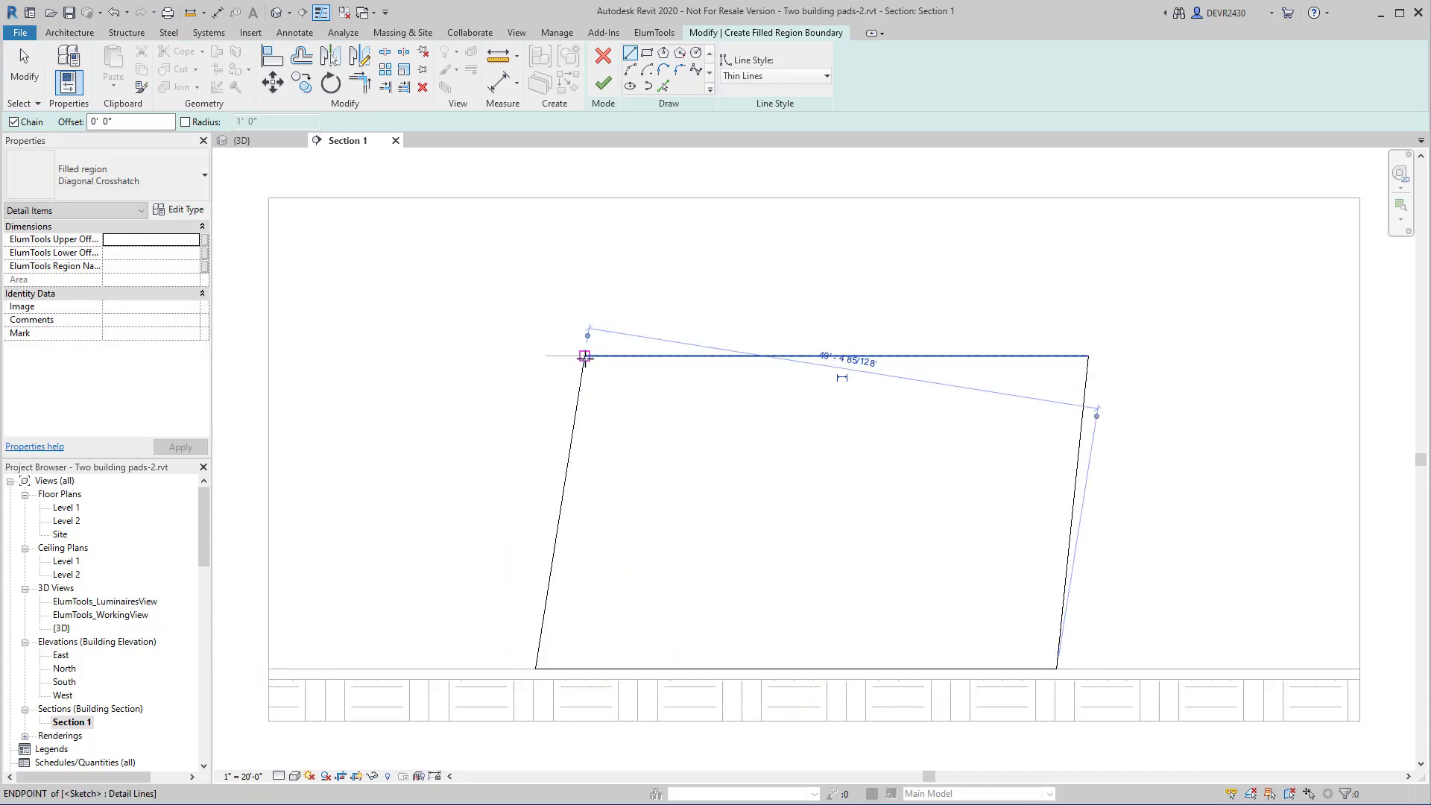
{"action": "left_click", "coordinate": [604, 83]}
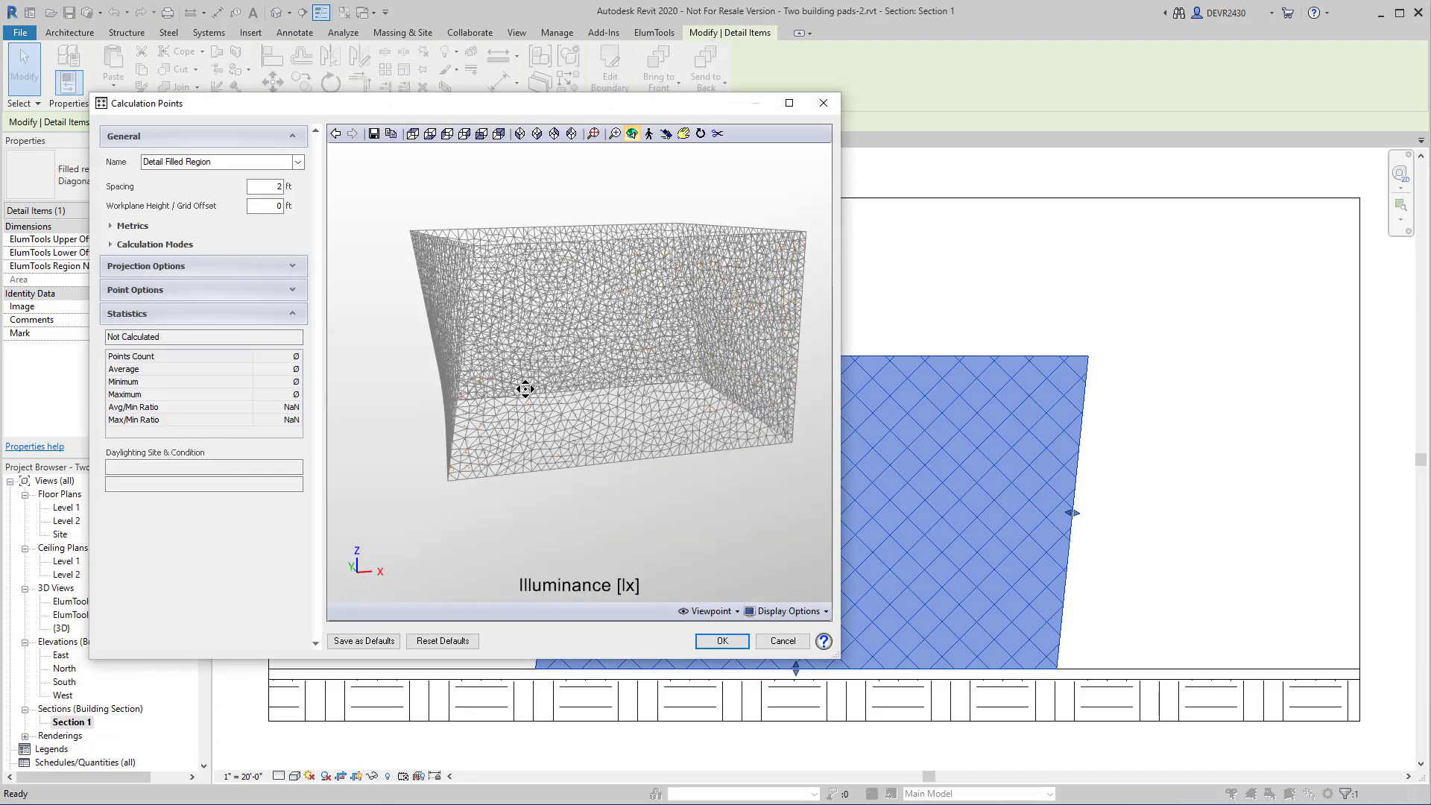
{"action": "scroll", "coordinate": [550, 387], "scroll_direction": "up", "scroll_amount": 10}
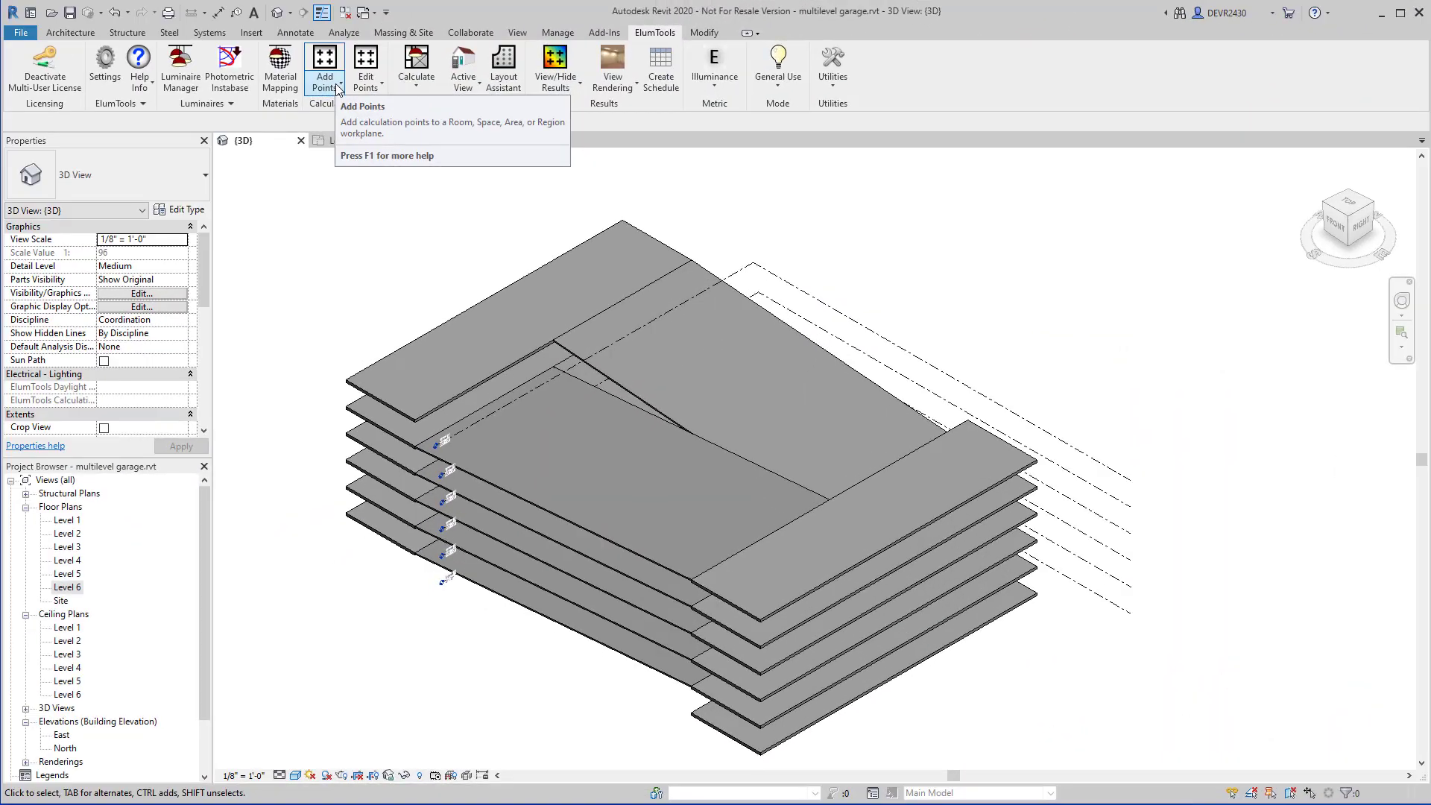
- Project points from the Level 6 filled region onto all garage floors with Multiple Intersections Enabled
{"action": "left_click", "coordinate": [340, 85]}
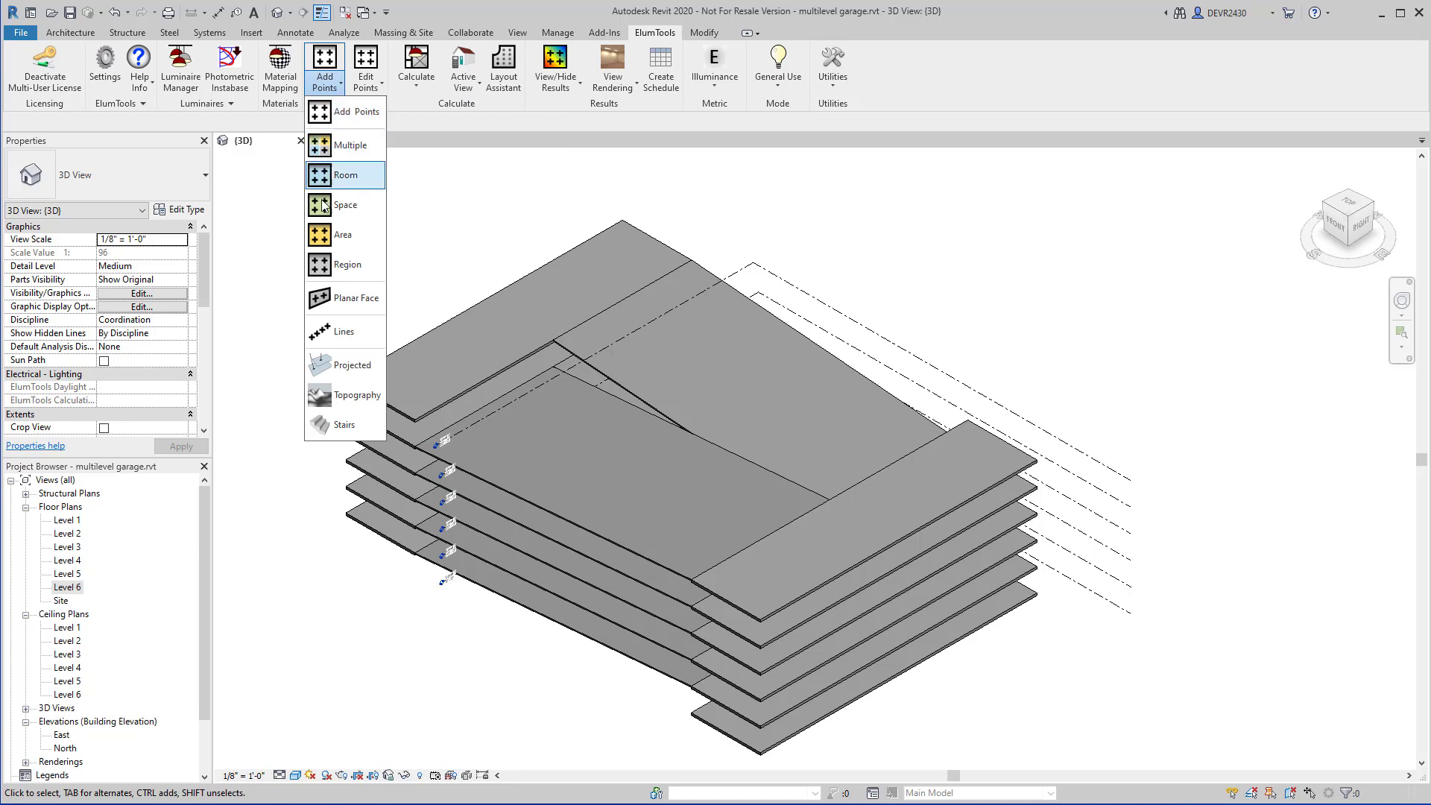
{"action": "left_click", "coordinate": [353, 366]}
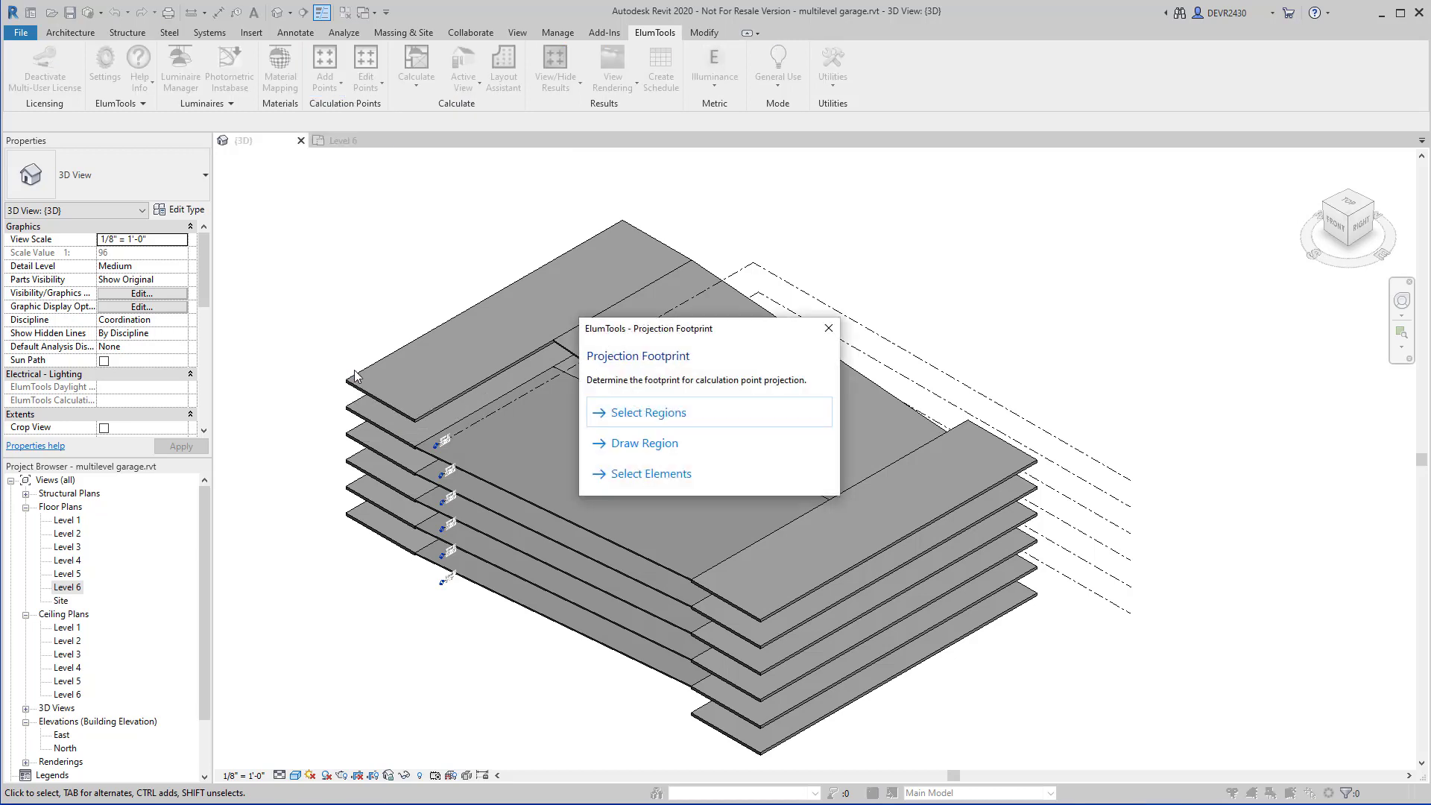
{"action": "left_click", "coordinate": [650, 415]}
{"action": "left_click", "coordinate": [374, 146]}
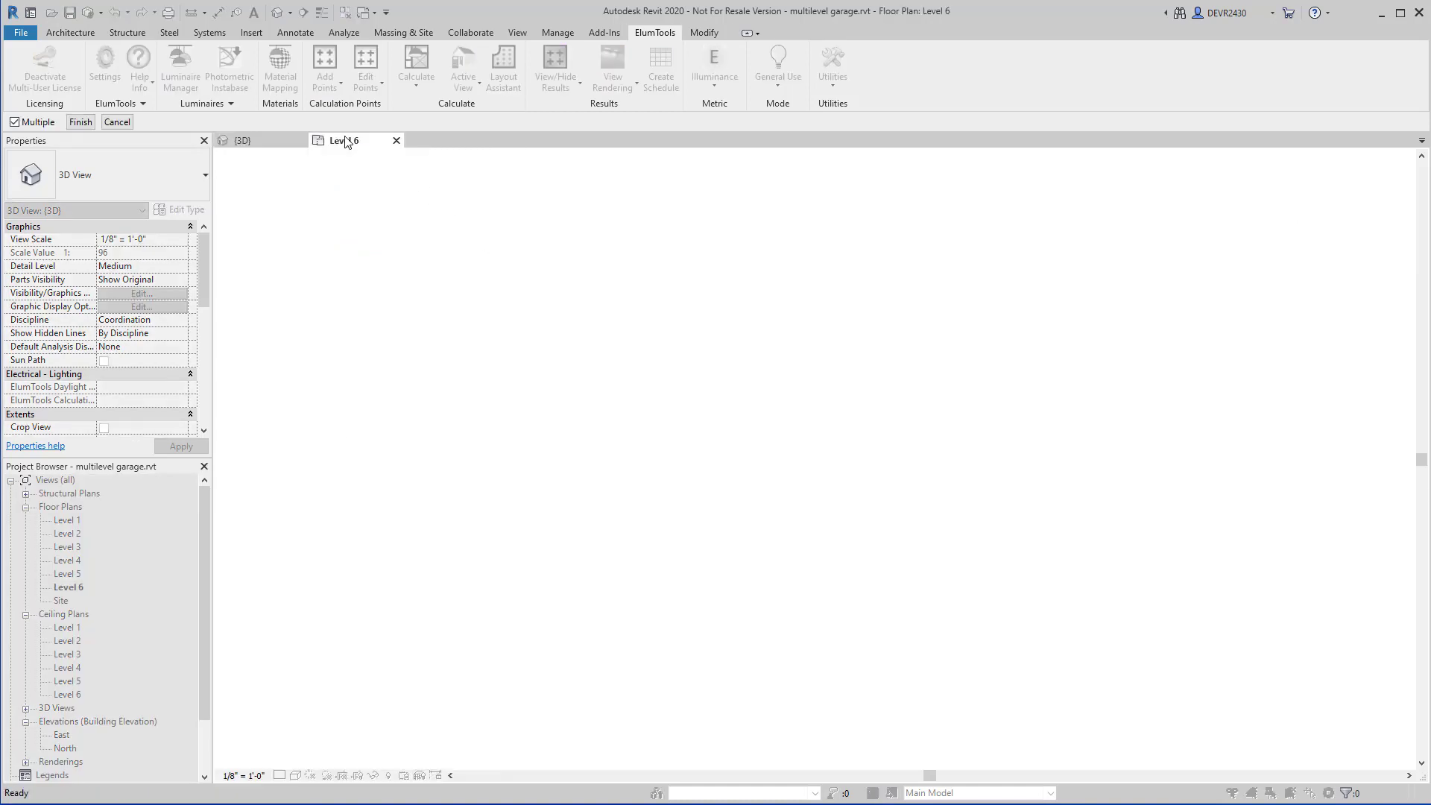
{"action": "left_click", "coordinate": [437, 243]}
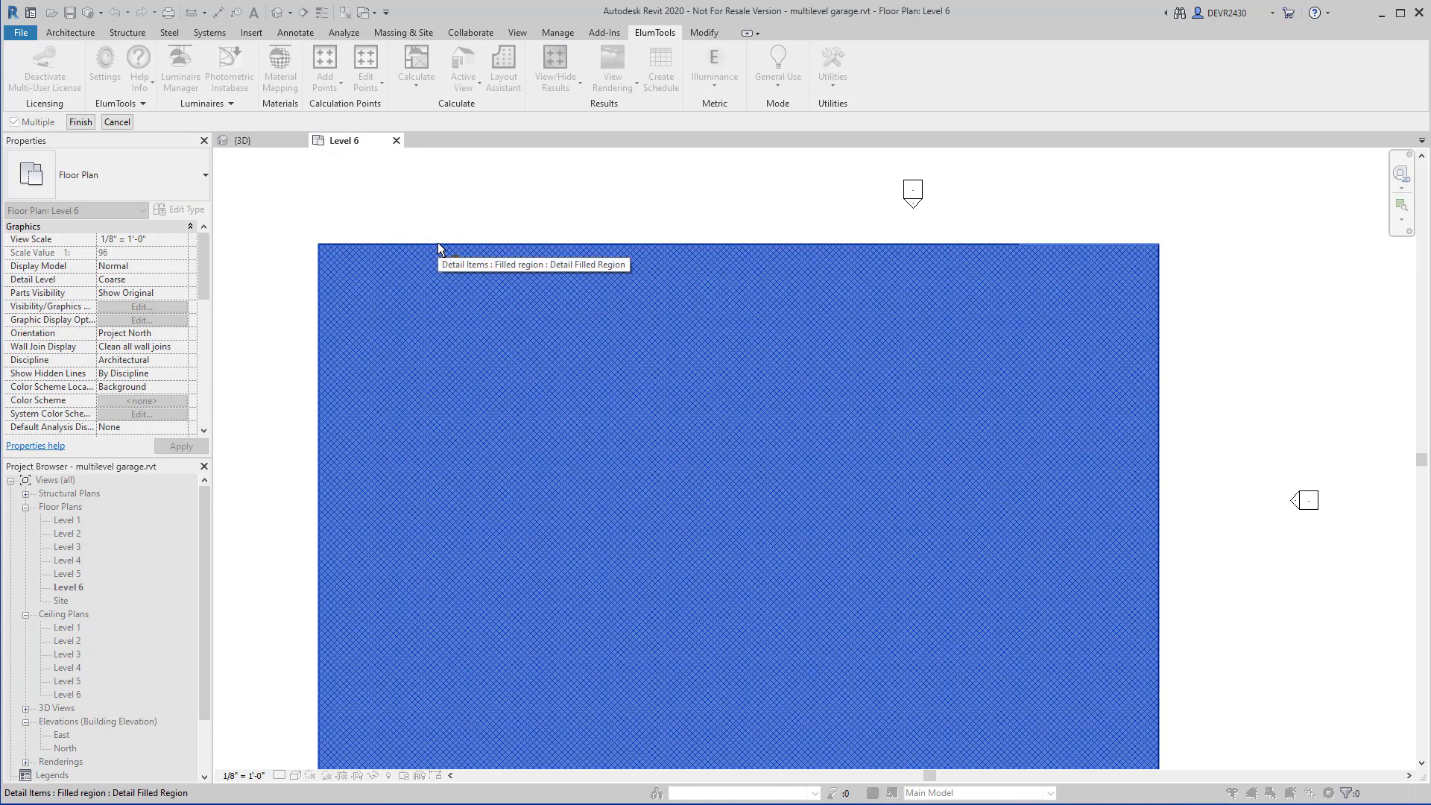
{"action": "left_click", "coordinate": [78, 122]}
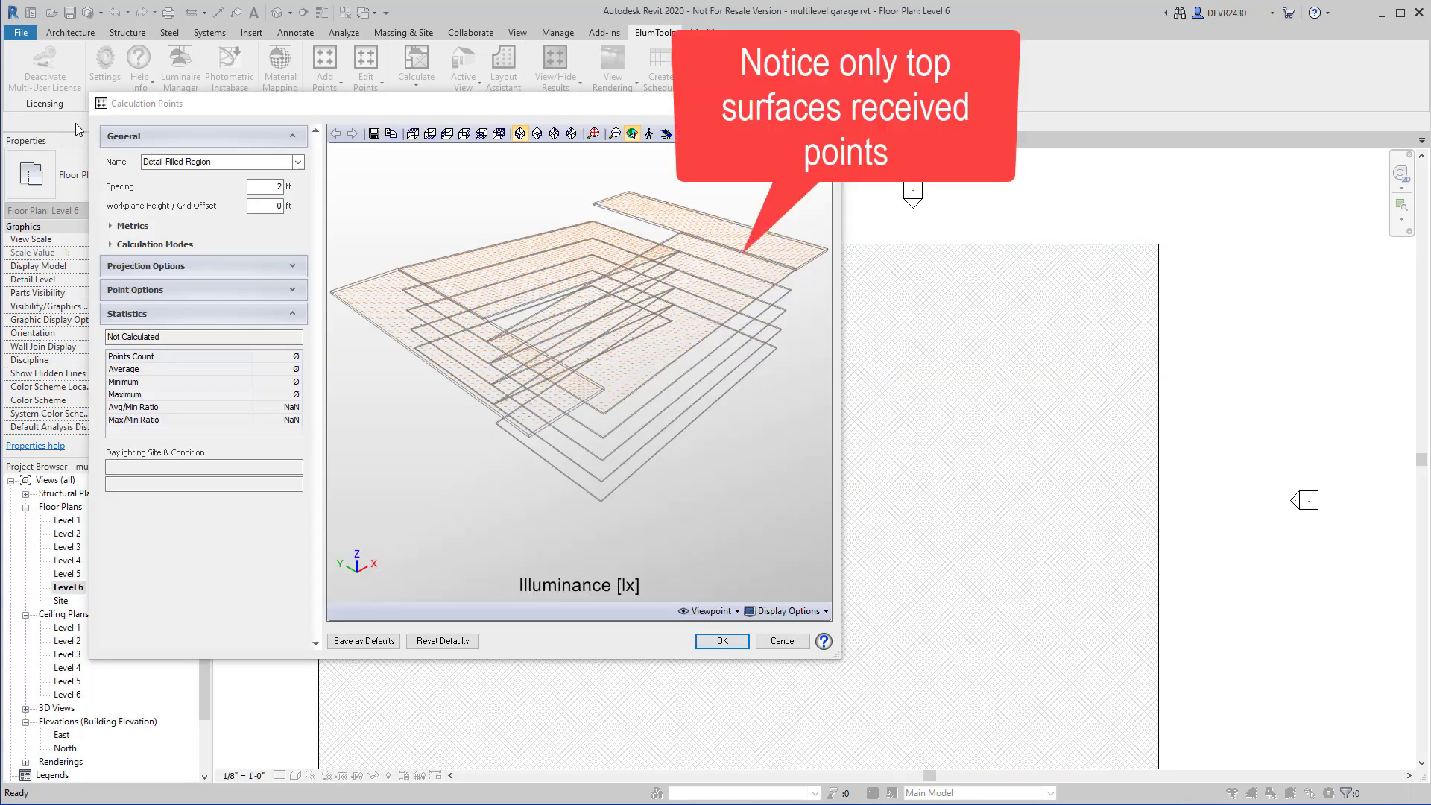
{"action": "left_click", "coordinate": [297, 266]}
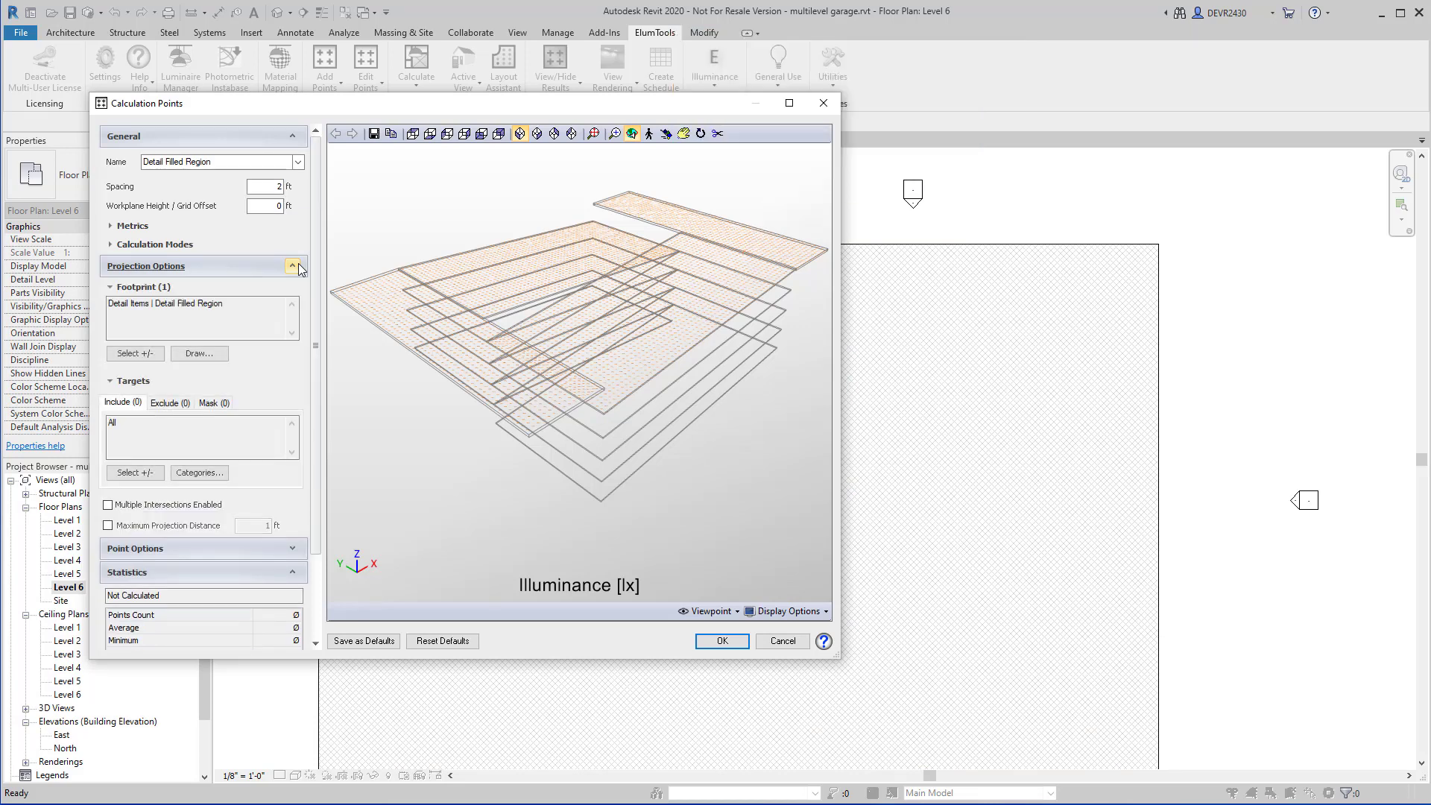
{"action": "left_click", "coordinate": [109, 507]}
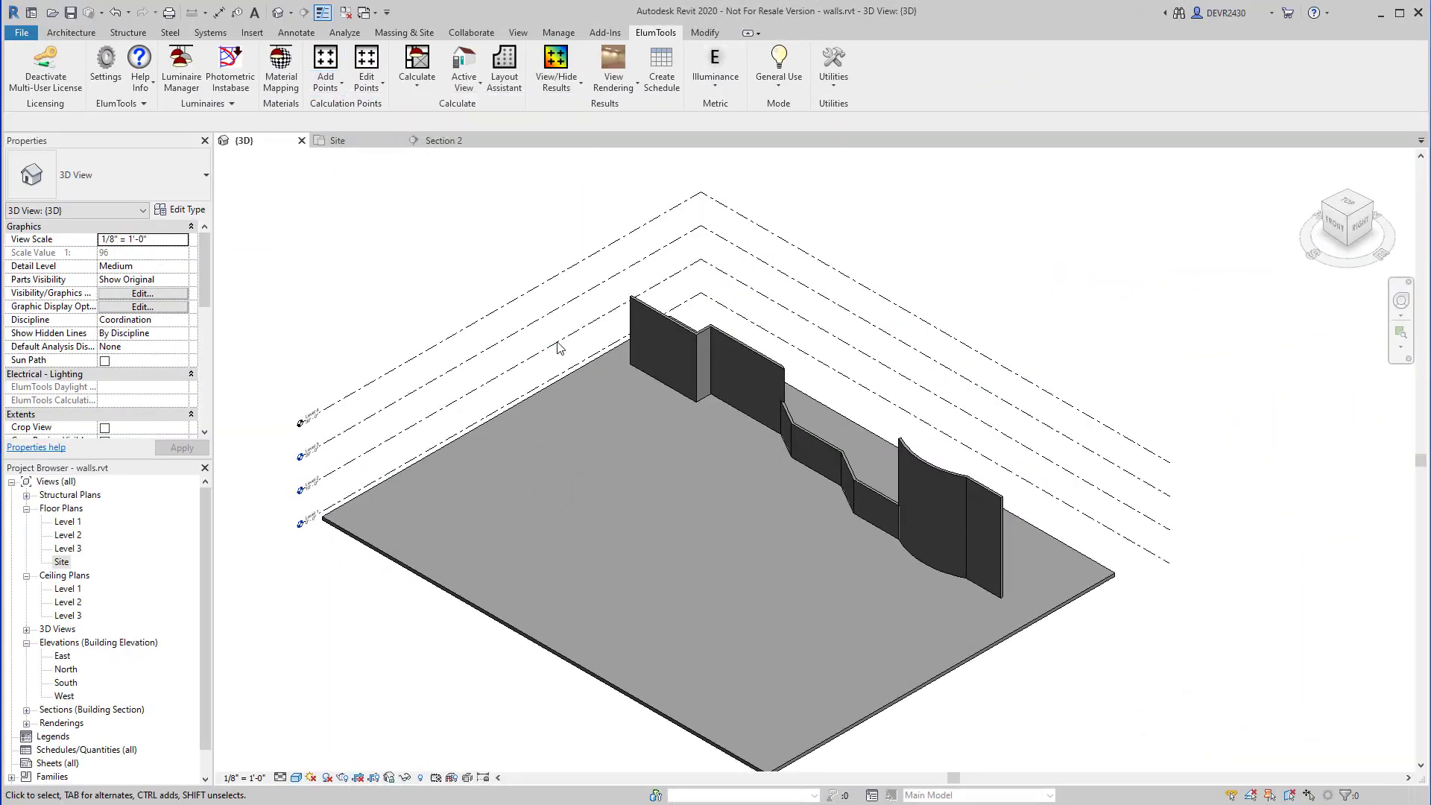
- Start a Projected calculation point grid using a hand-drawn footprint region
{"action": "left_click", "coordinate": [443, 141]}
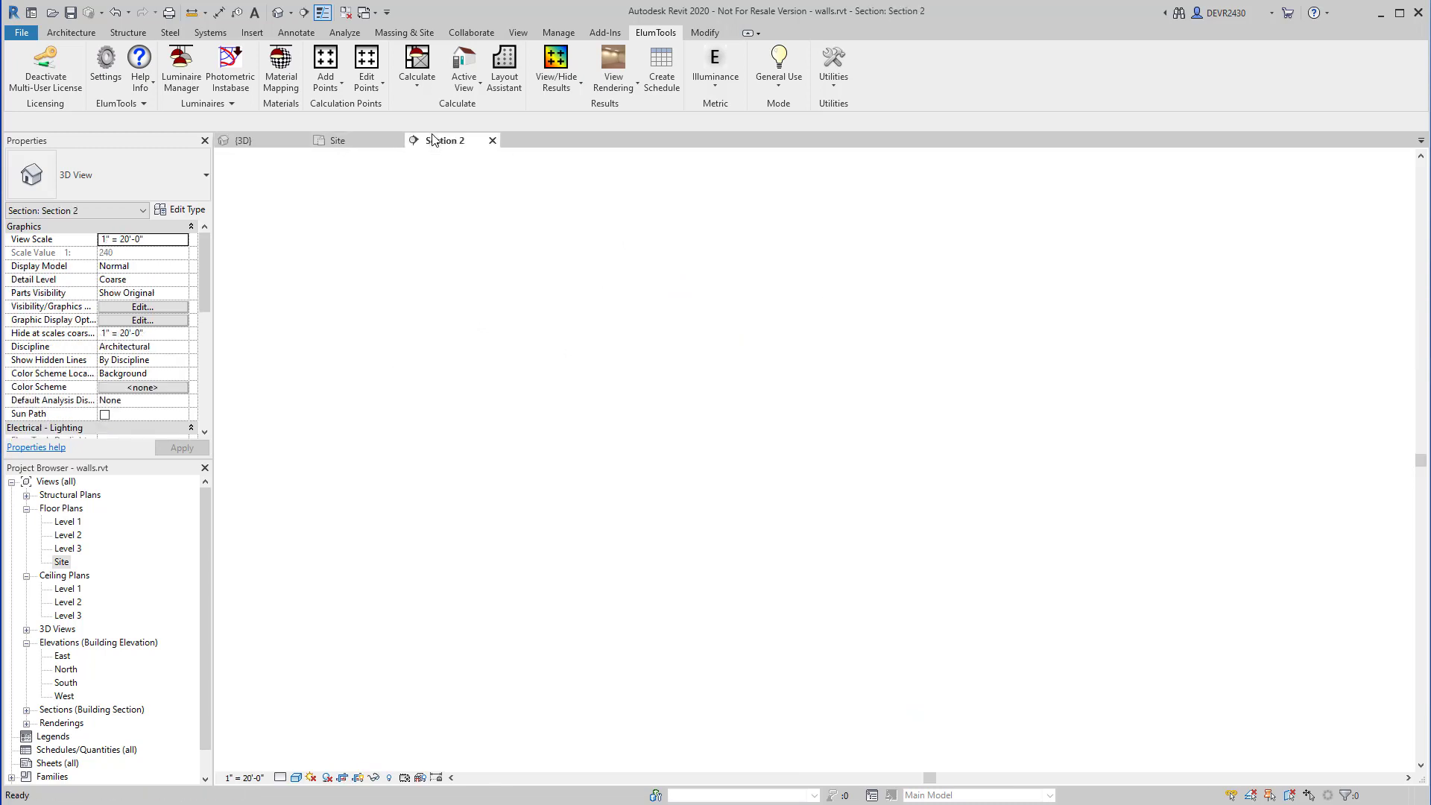
{"action": "left_click", "coordinate": [330, 89]}
{"action": "left_click", "coordinate": [352, 365]}
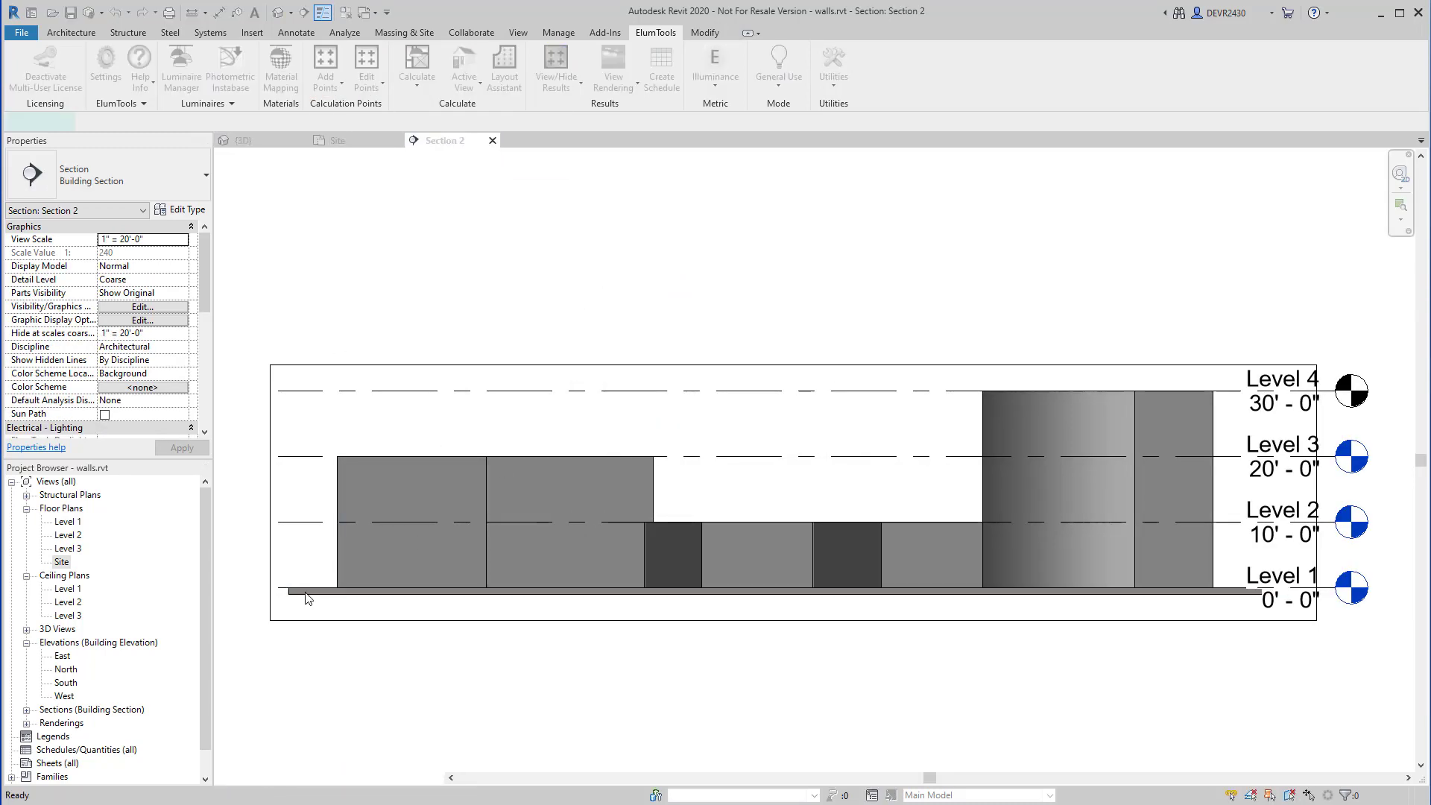
{"action": "left_click", "coordinate": [645, 443]}
- Trace the stepped outline around the wall facades and preview the 2 ft spaced points
{"action": "left_click", "coordinate": [337, 588]}
{"action": "left_click", "coordinate": [337, 438]}
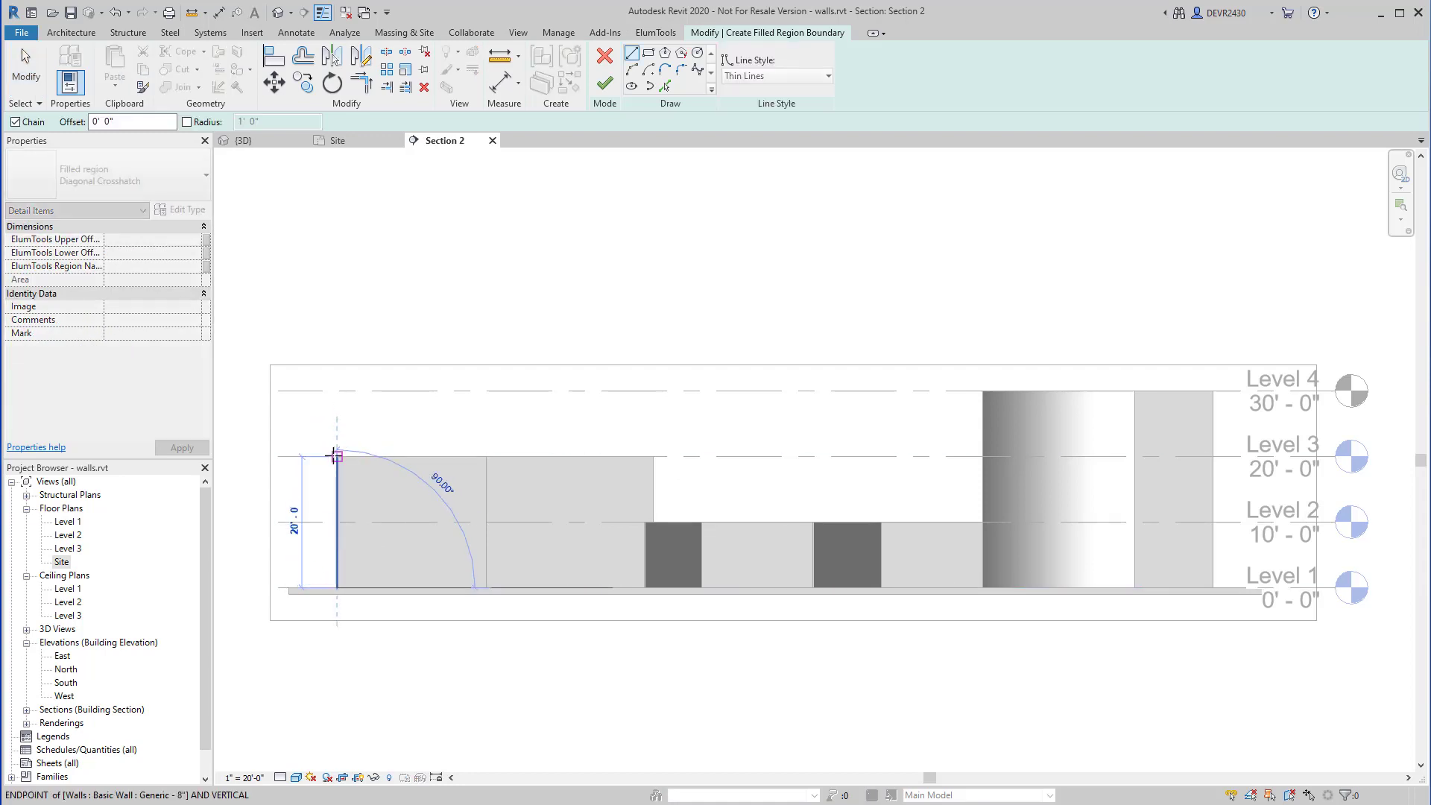
{"action": "left_click", "coordinate": [653, 438]}
{"action": "left_click", "coordinate": [653, 522]}
{"action": "left_click", "coordinate": [983, 522]}
{"action": "left_click", "coordinate": [982, 391]}
{"action": "left_click", "coordinate": [1213, 391]}
{"action": "left_click", "coordinate": [1213, 587]}
{"action": "left_click", "coordinate": [337, 588]}
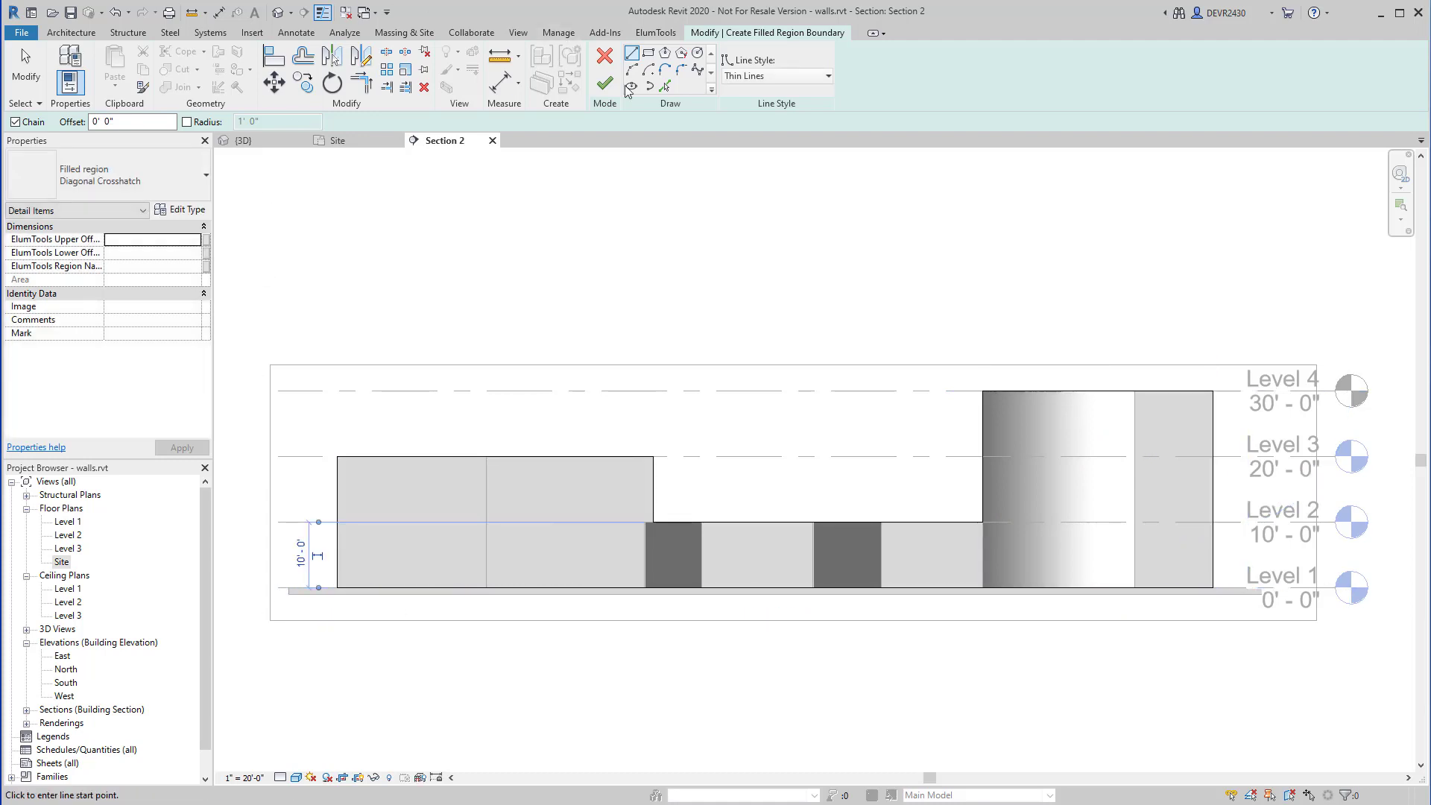
{"action": "left_click", "coordinate": [604, 83]}
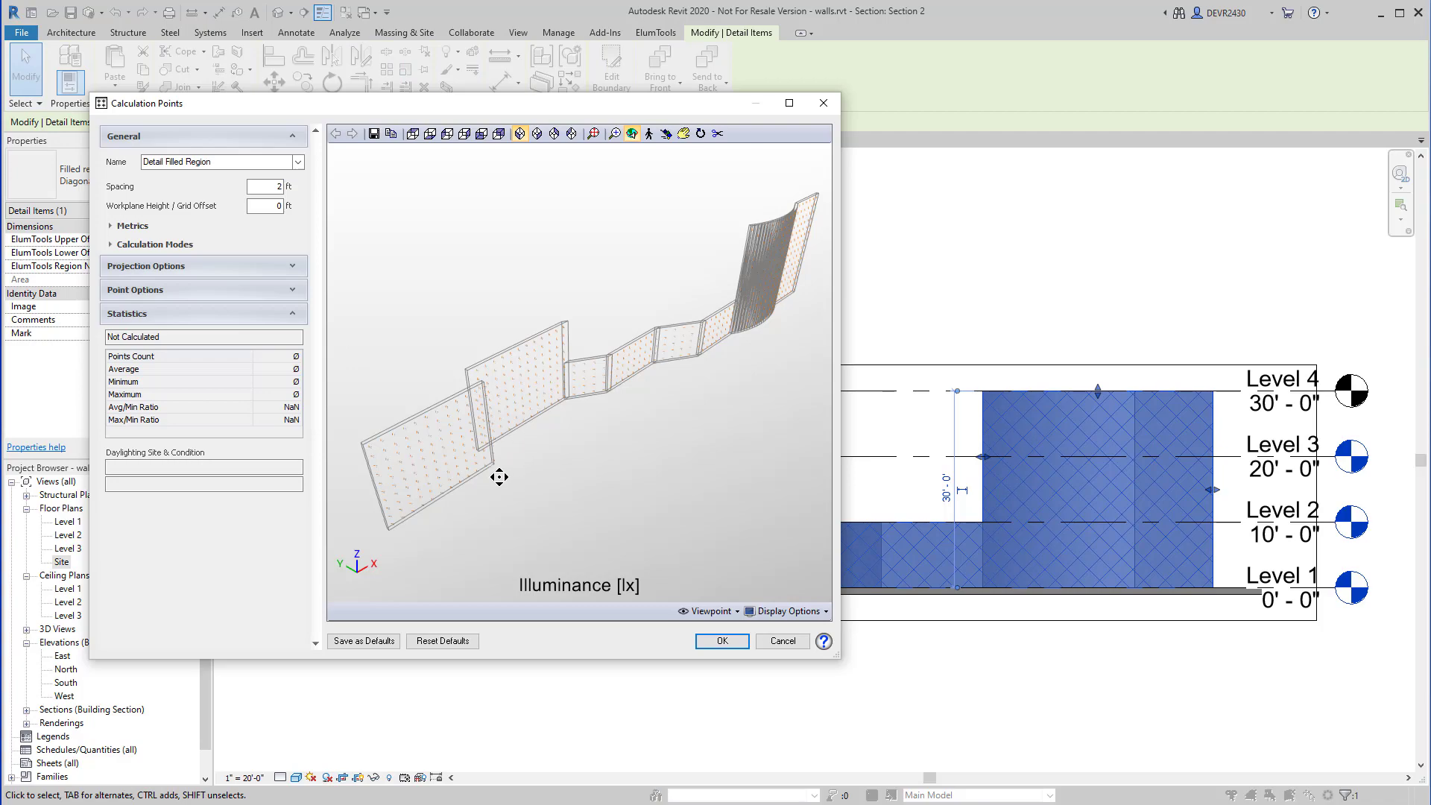
{"action": "left_click_drag", "start_coordinate": [499, 477], "coordinate": [596, 492]}
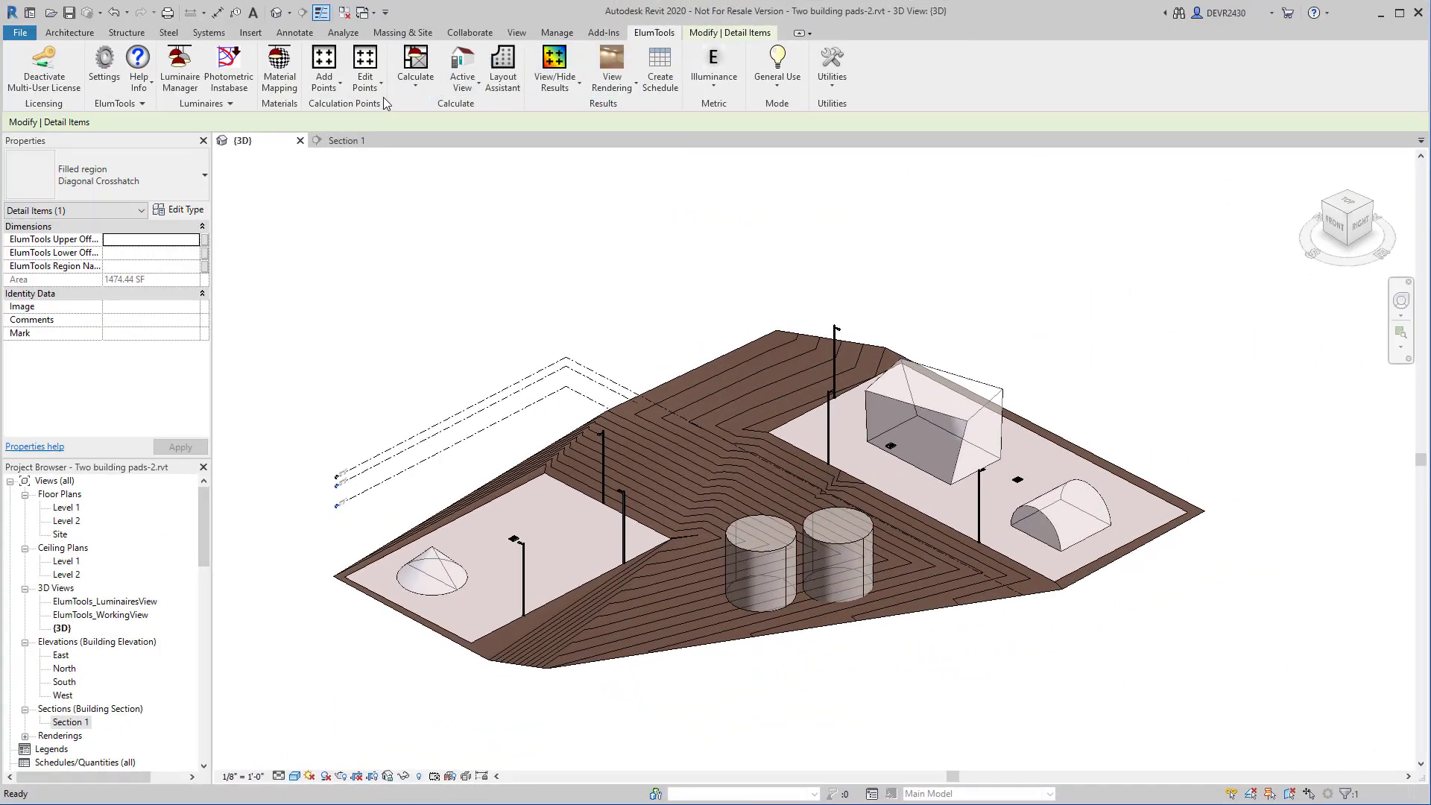
- Place 10 ft spaced points on the topography surface and open the Exclude list under Projection Options
{"action": "left_click", "coordinate": [340, 84]}
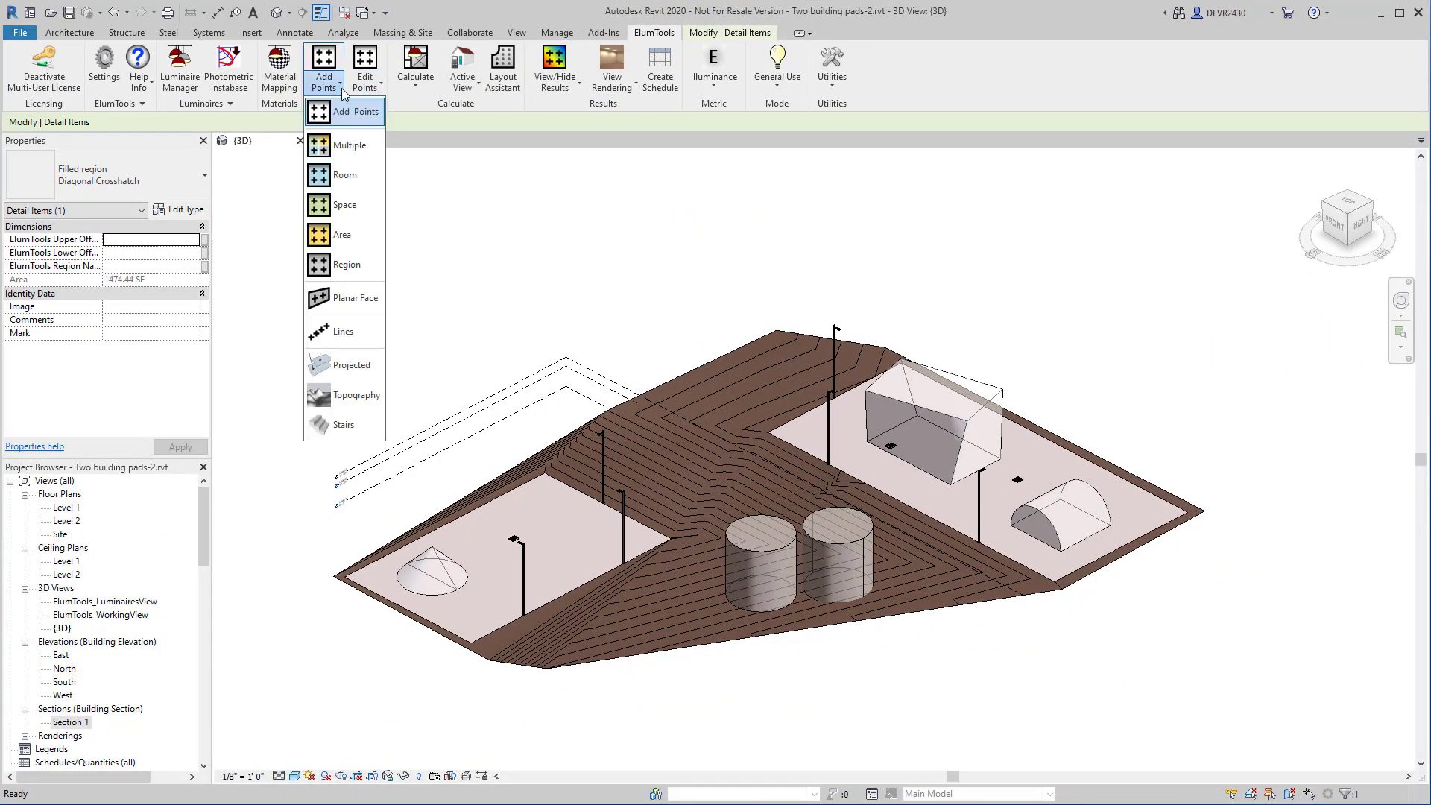
{"action": "left_click", "coordinate": [355, 396]}
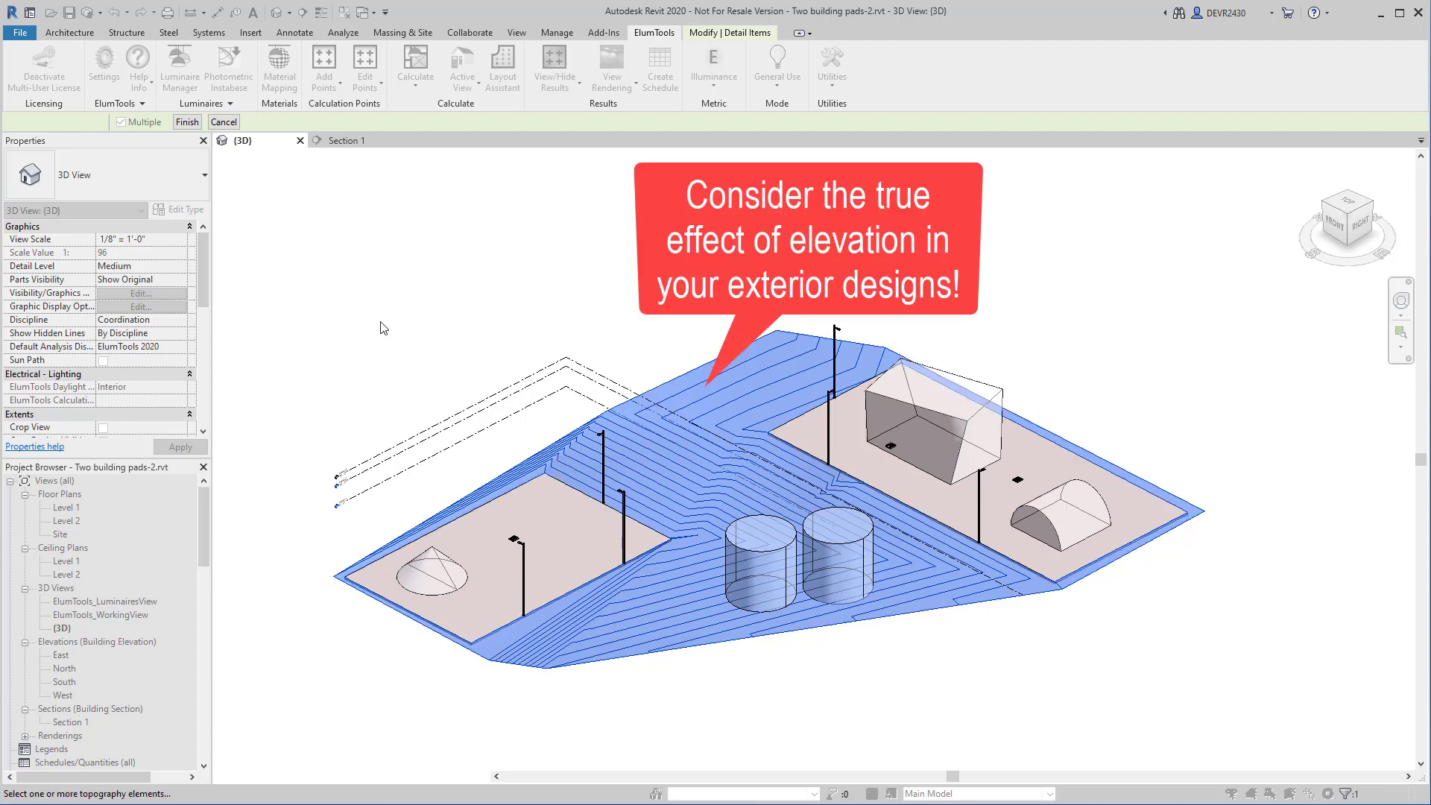
{"action": "left_click", "coordinate": [187, 122]}
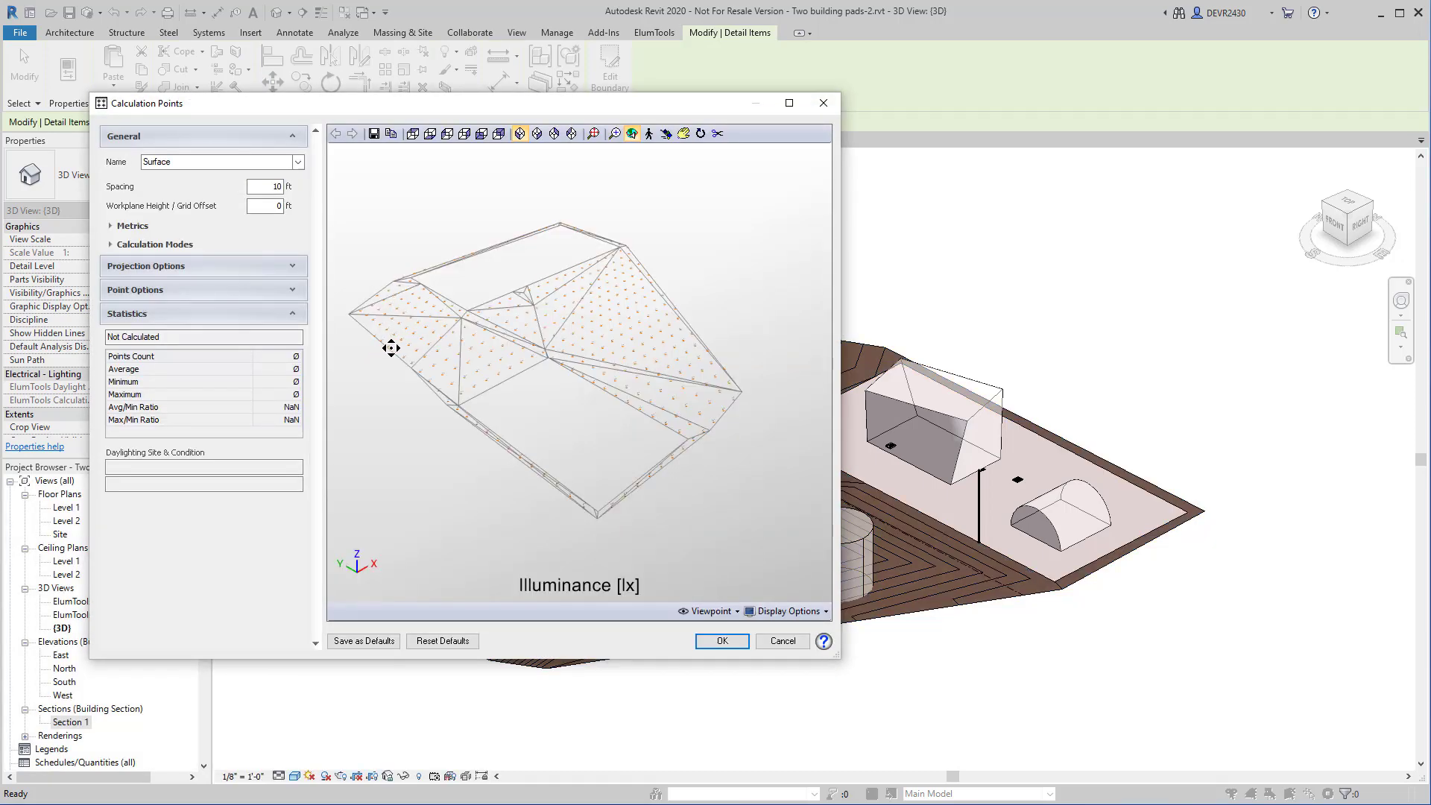
{"action": "left_click_drag", "start_coordinate": [393, 347], "coordinate": [457, 345]}
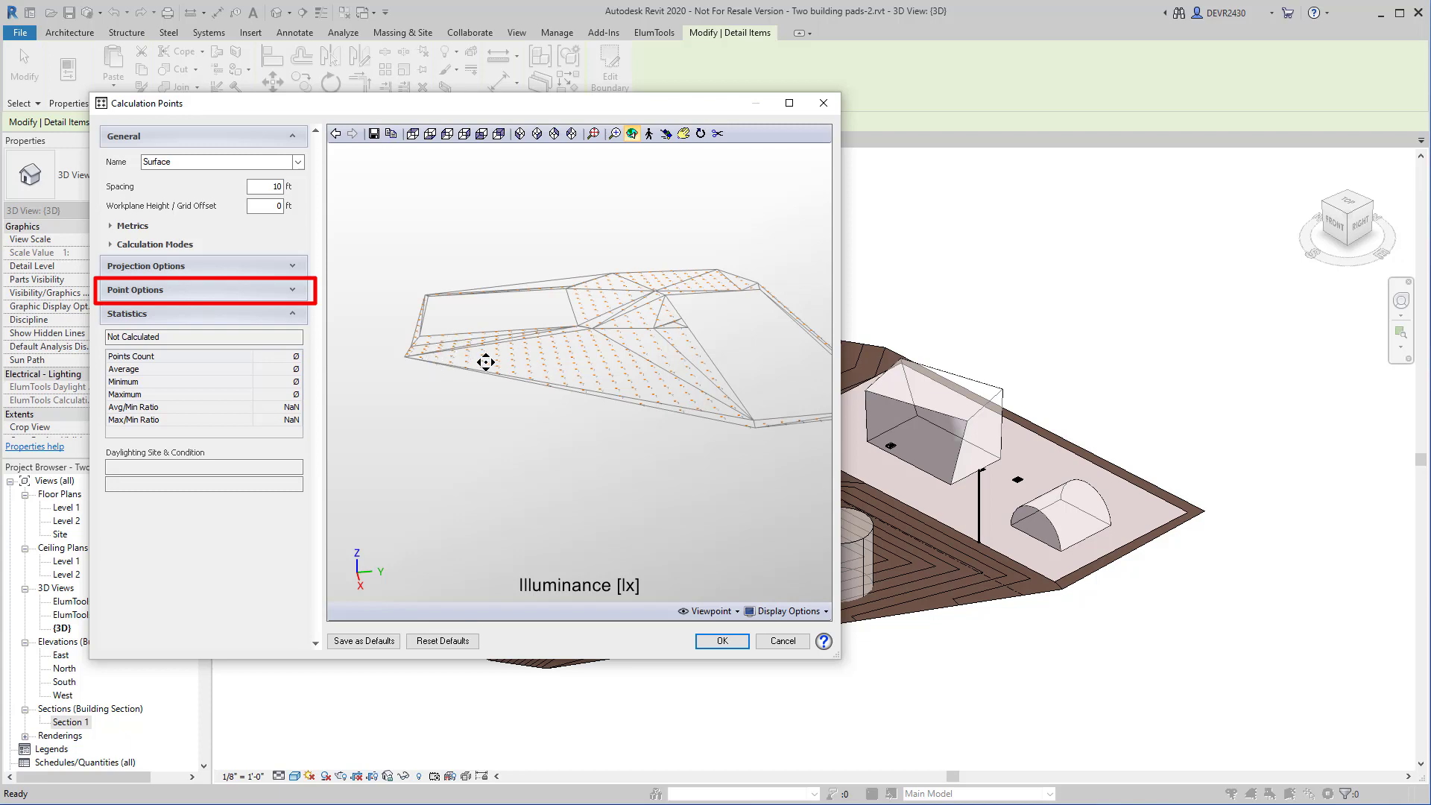
{"action": "left_click", "coordinate": [293, 271]}
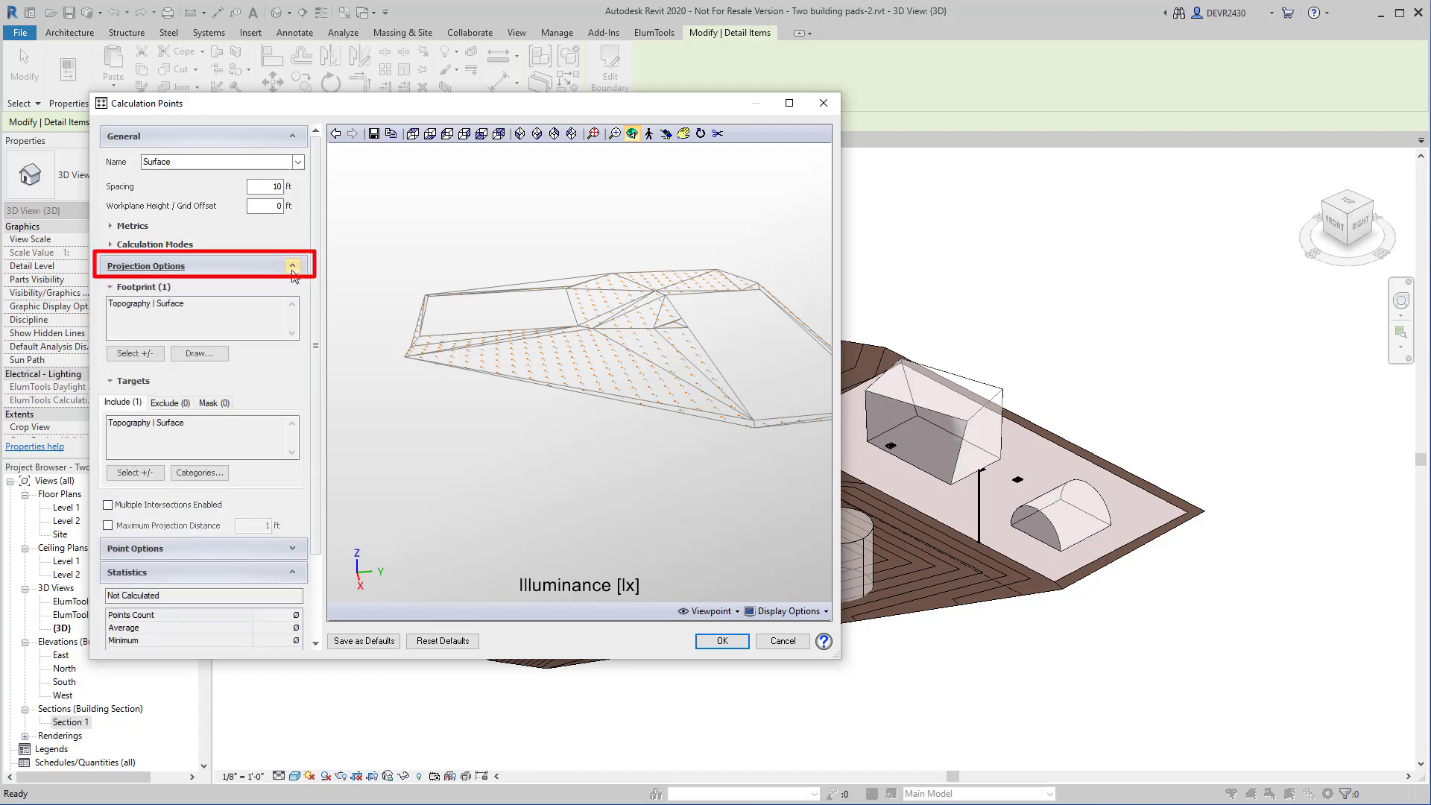
{"action": "left_click", "coordinate": [170, 403]}
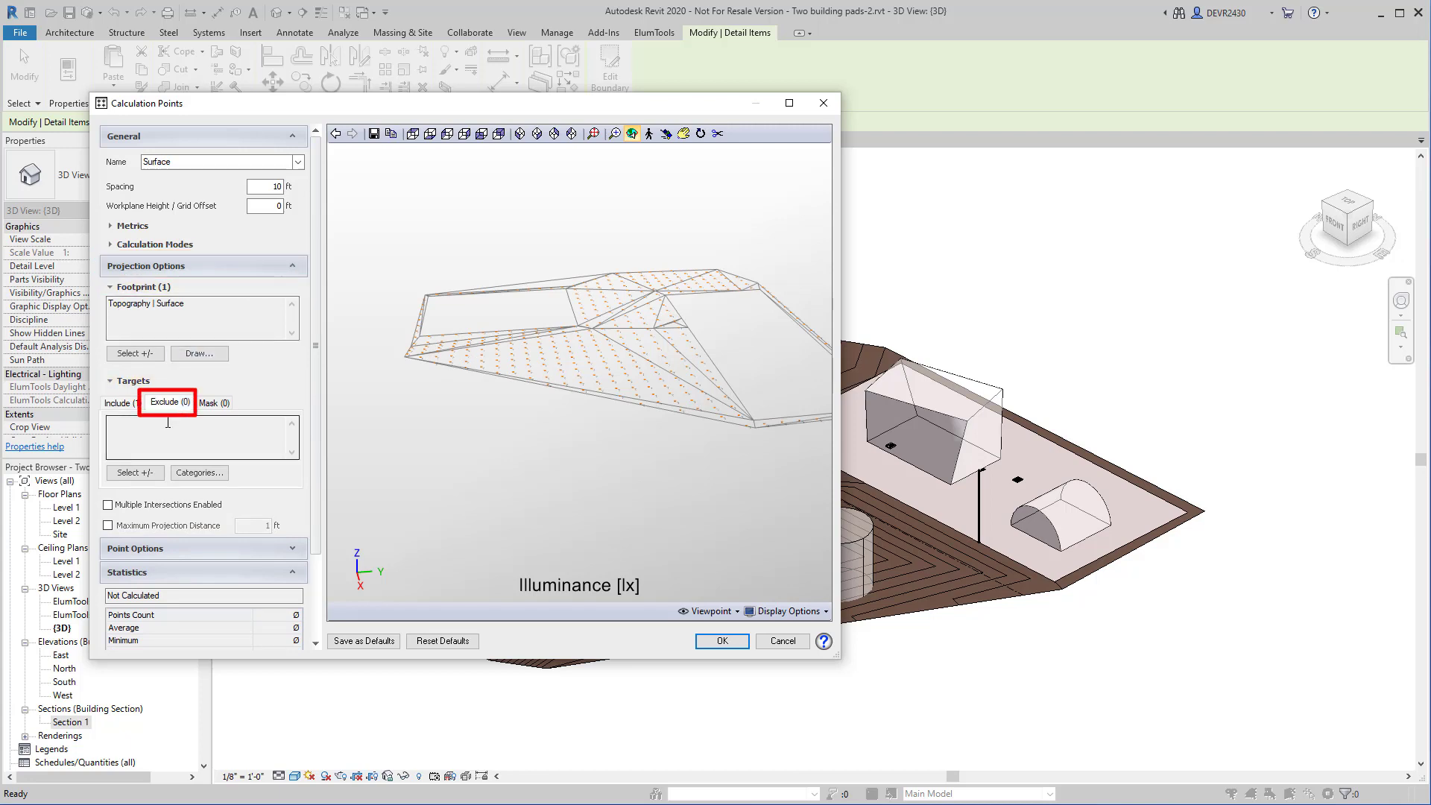
- Pick both cylinders in the Exclude list's Select +/- picking
{"action": "left_click", "coordinate": [155, 477]}
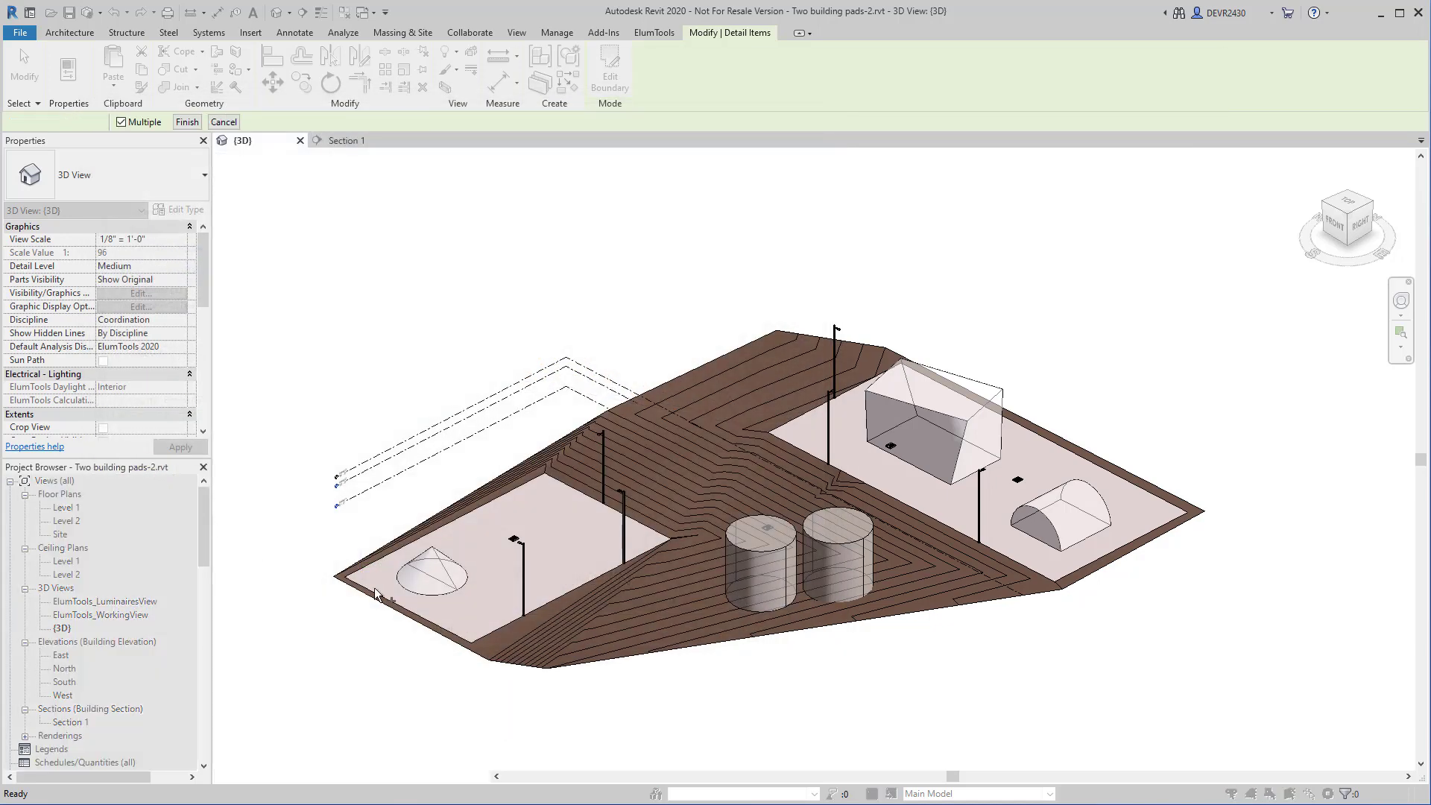
{"action": "left_click", "coordinate": [744, 549]}
{"action": "left_click", "coordinate": [829, 545]}
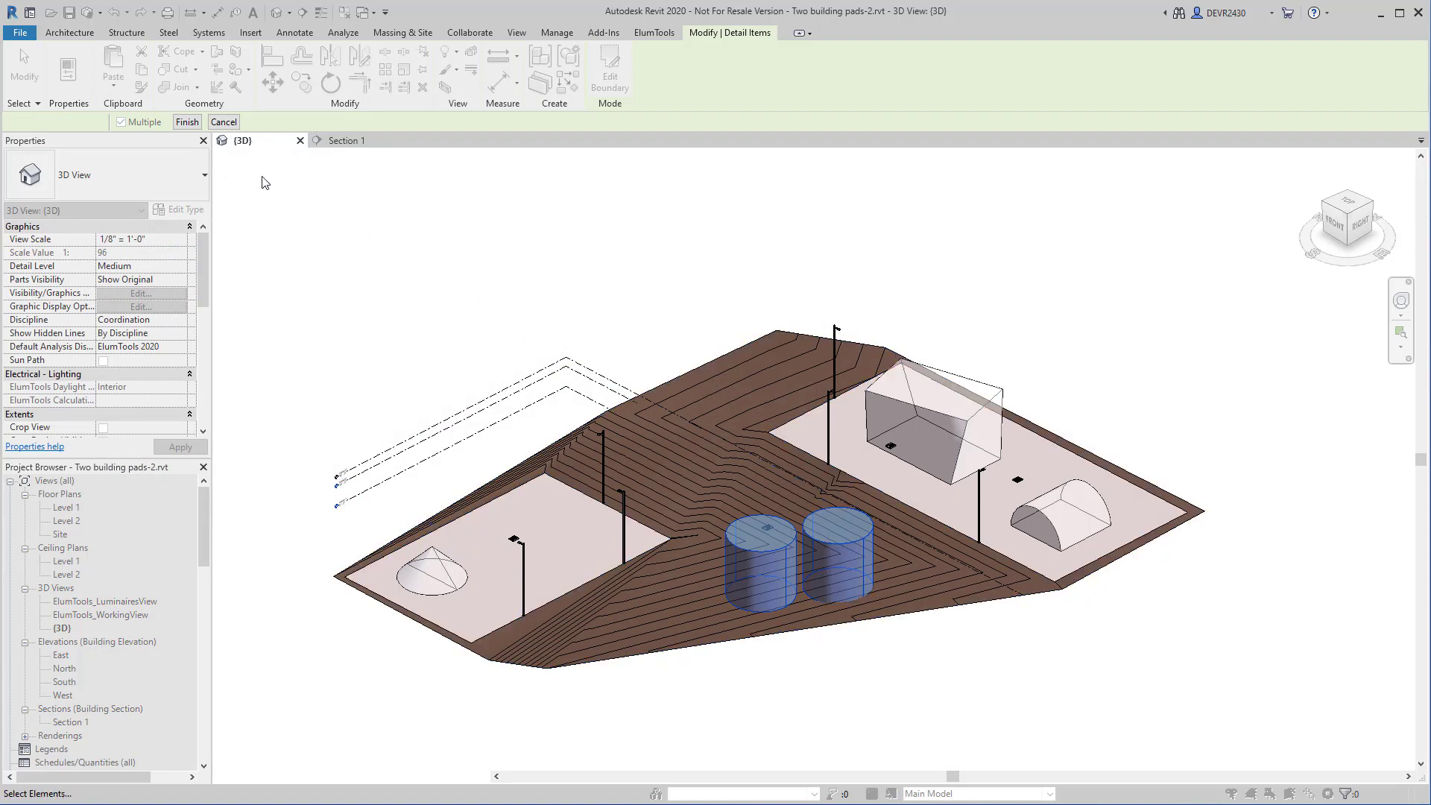
{"action": "left_click", "coordinate": [187, 122]}
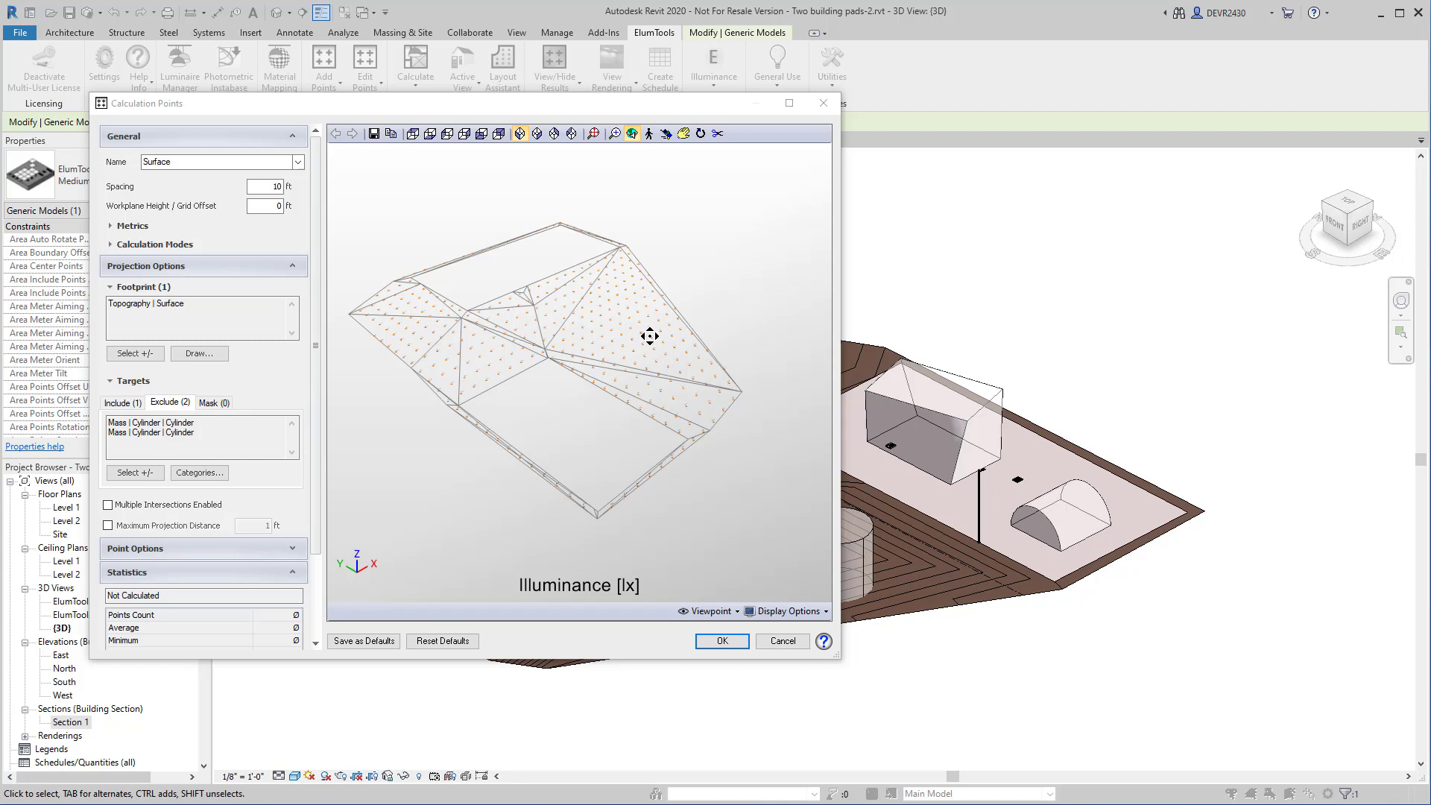
- Add the left and right cylinders as masks on the Mask tab
{"action": "left_click", "coordinate": [212, 405]}
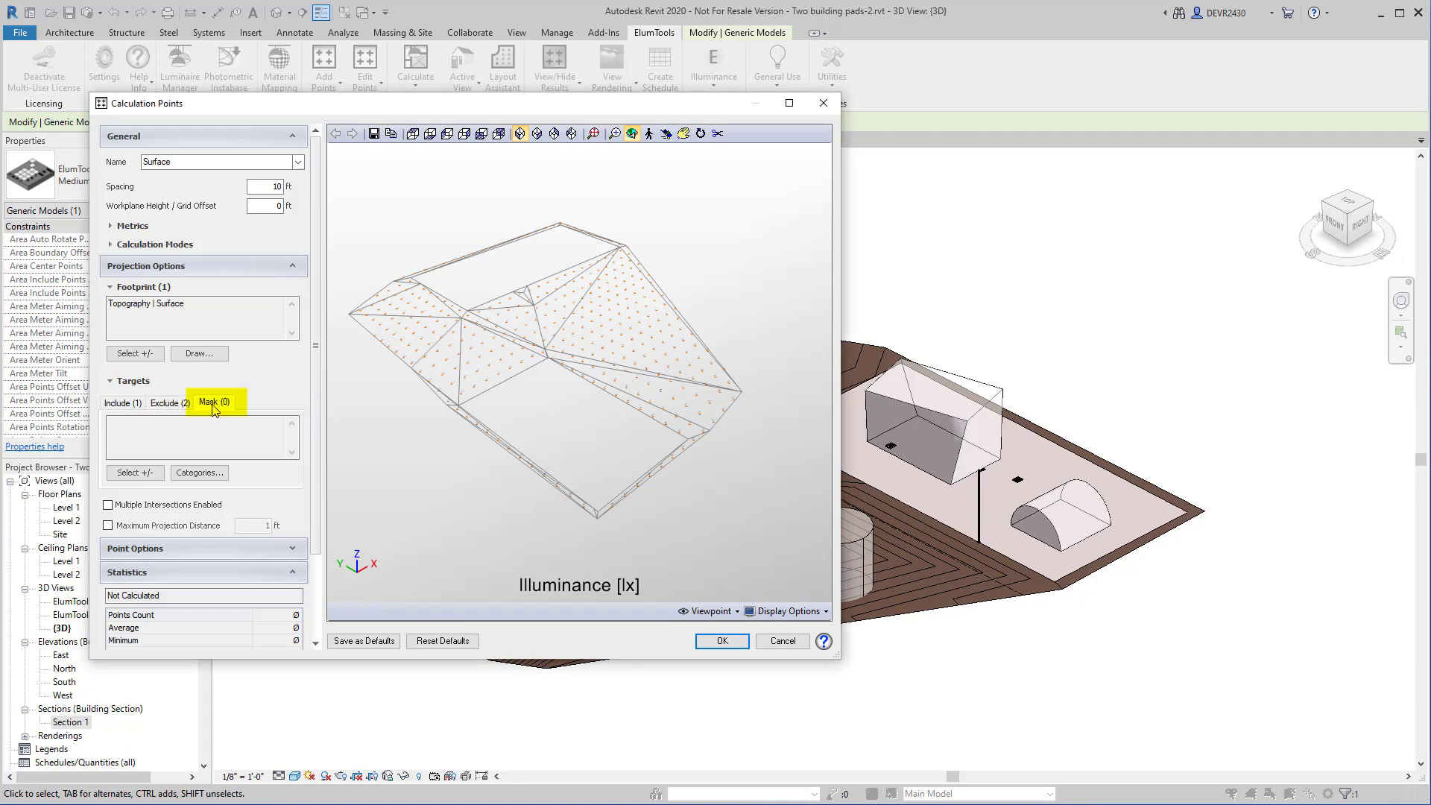
{"action": "left_click", "coordinate": [135, 473]}
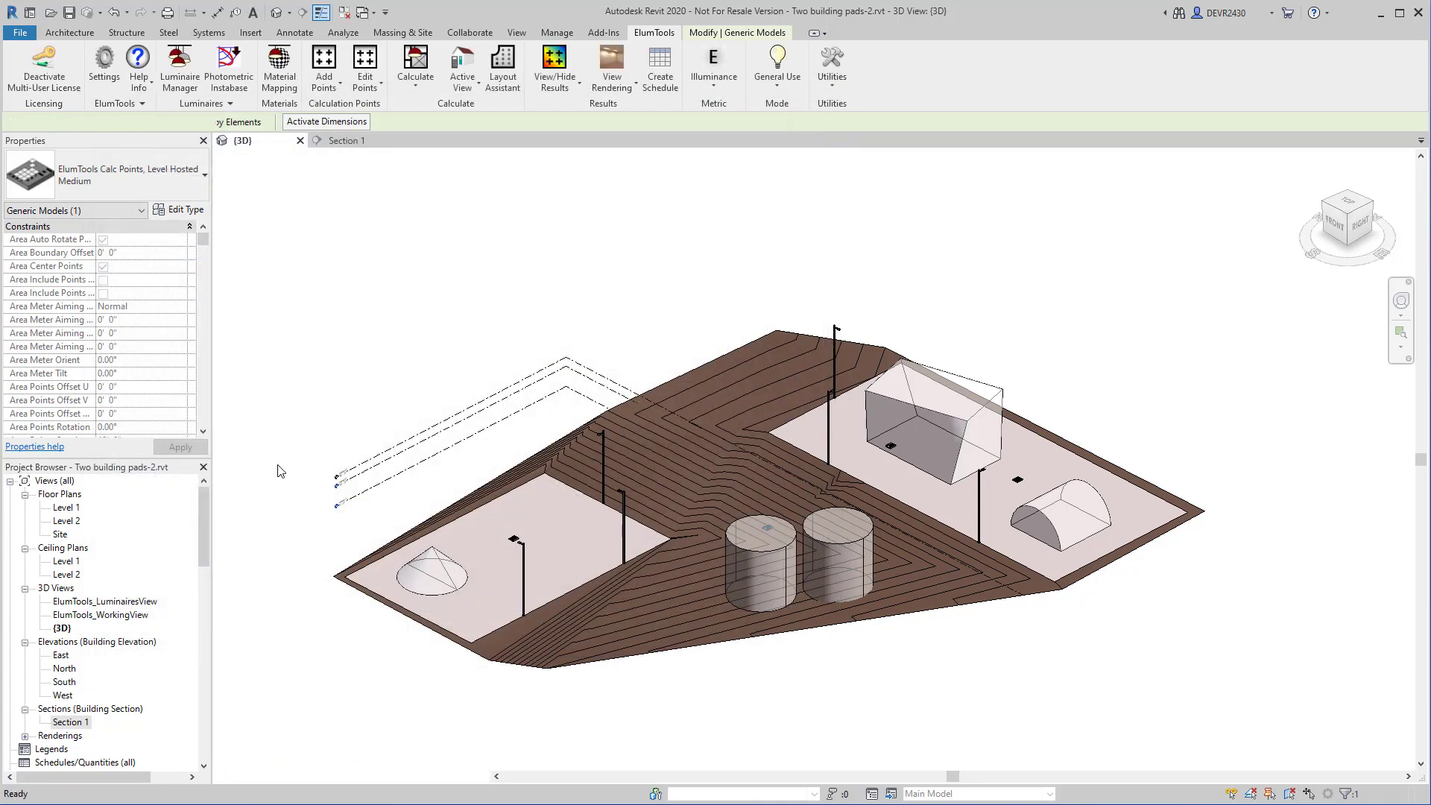
{"action": "left_click", "coordinate": [766, 549]}
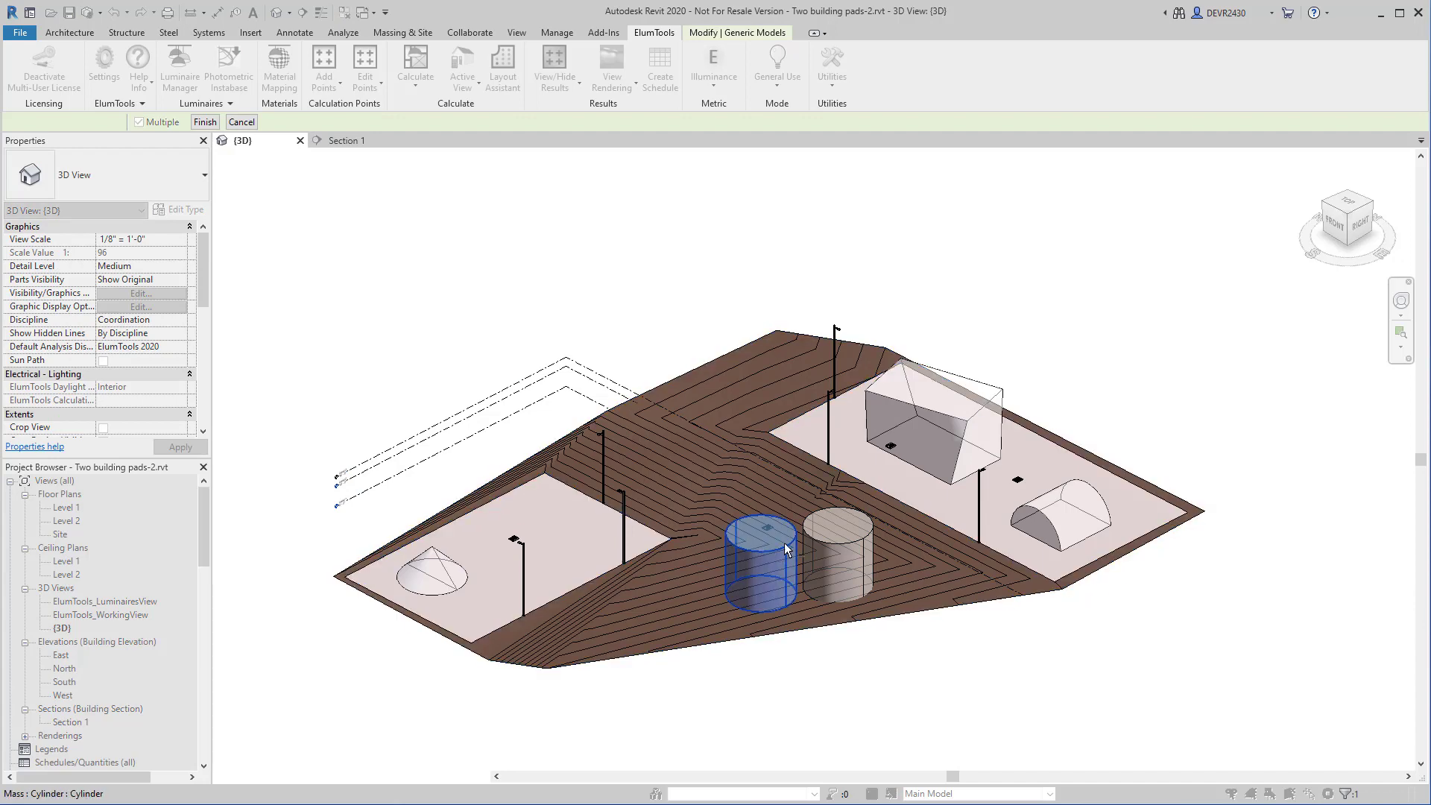
{"action": "left_click", "coordinate": [819, 543]}
{"action": "left_click", "coordinate": [205, 123]}
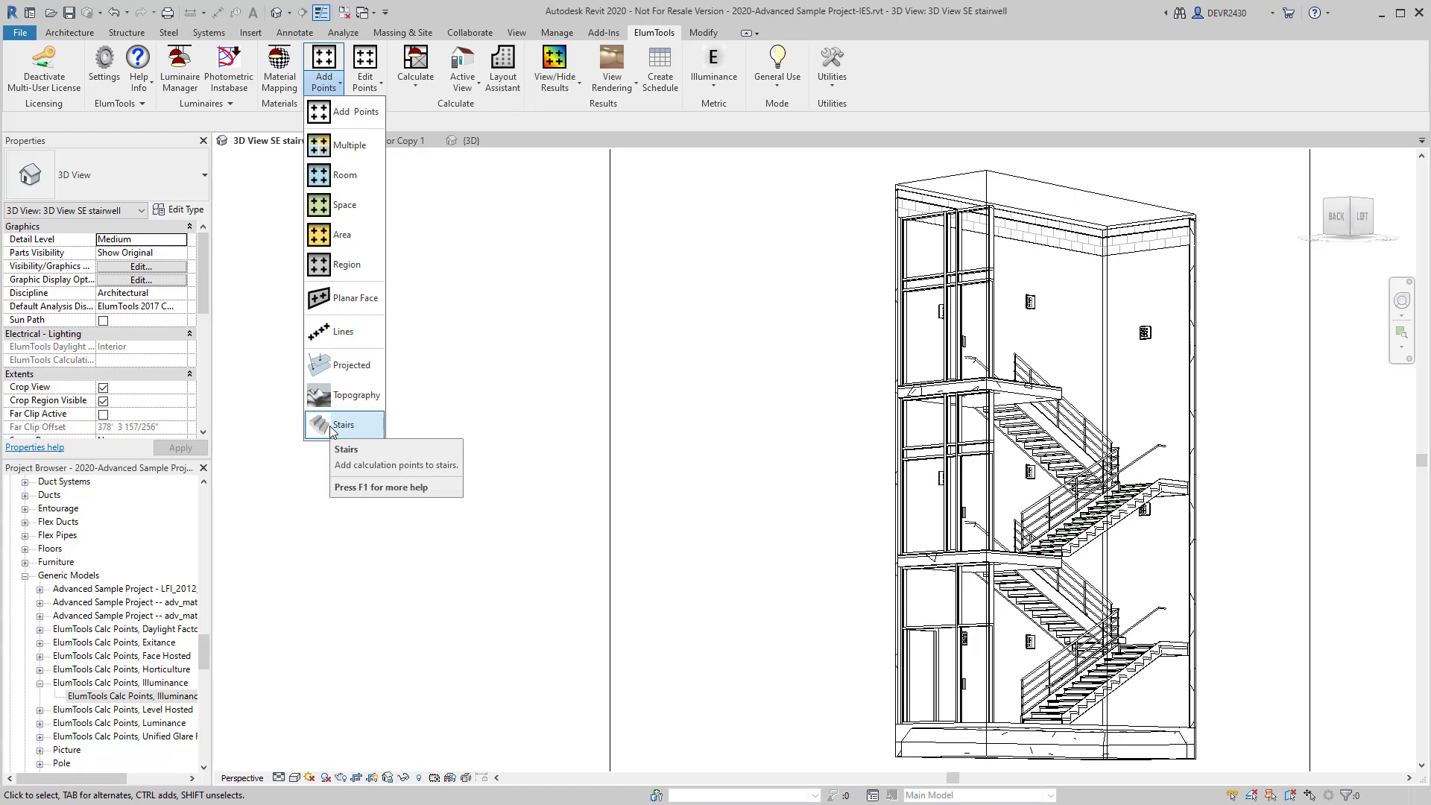
- Place 0.5 ft spaced calculation points on the stairwell stairs and orbit the preview
{"action": "left_click", "coordinate": [330, 429]}
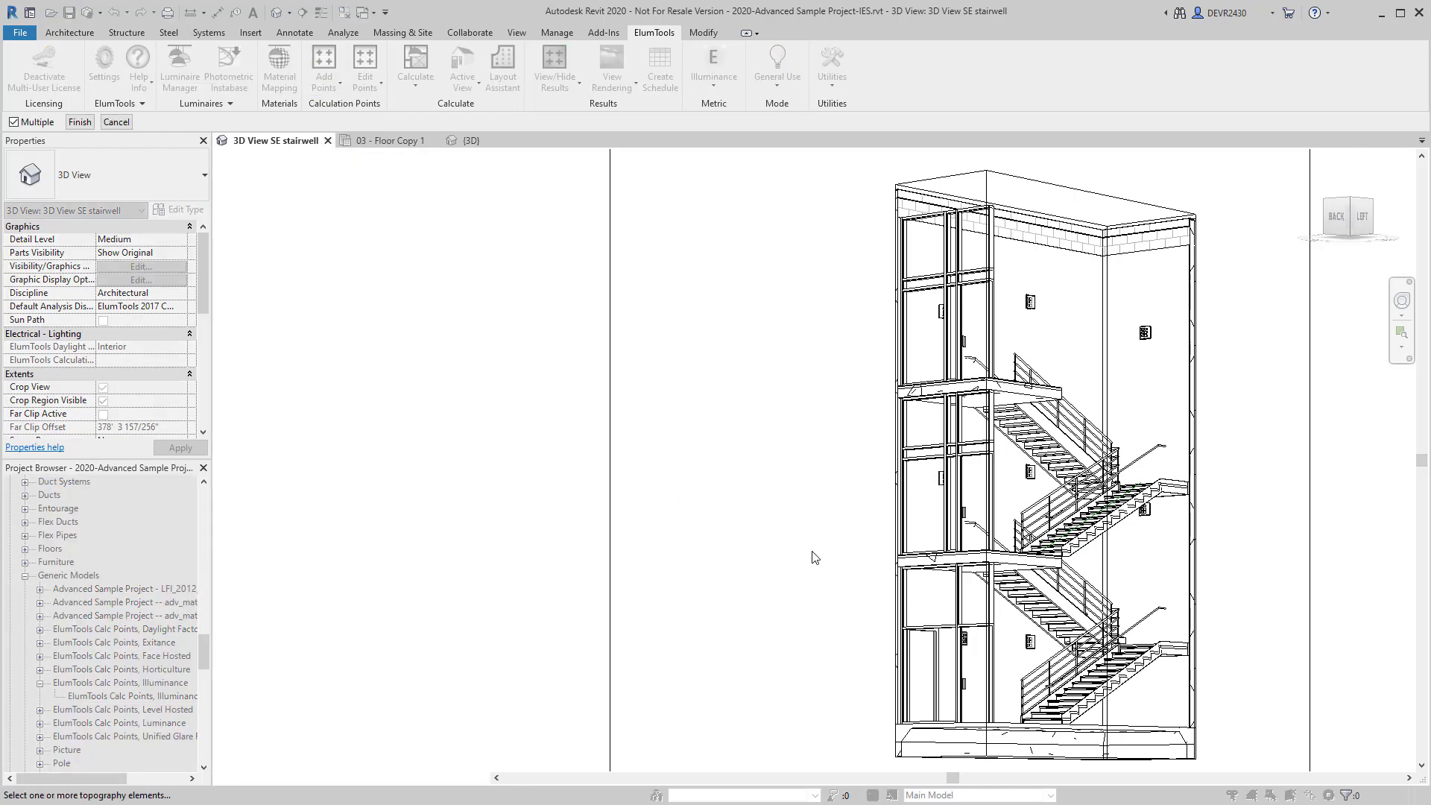
{"action": "left_click", "coordinate": [1103, 535]}
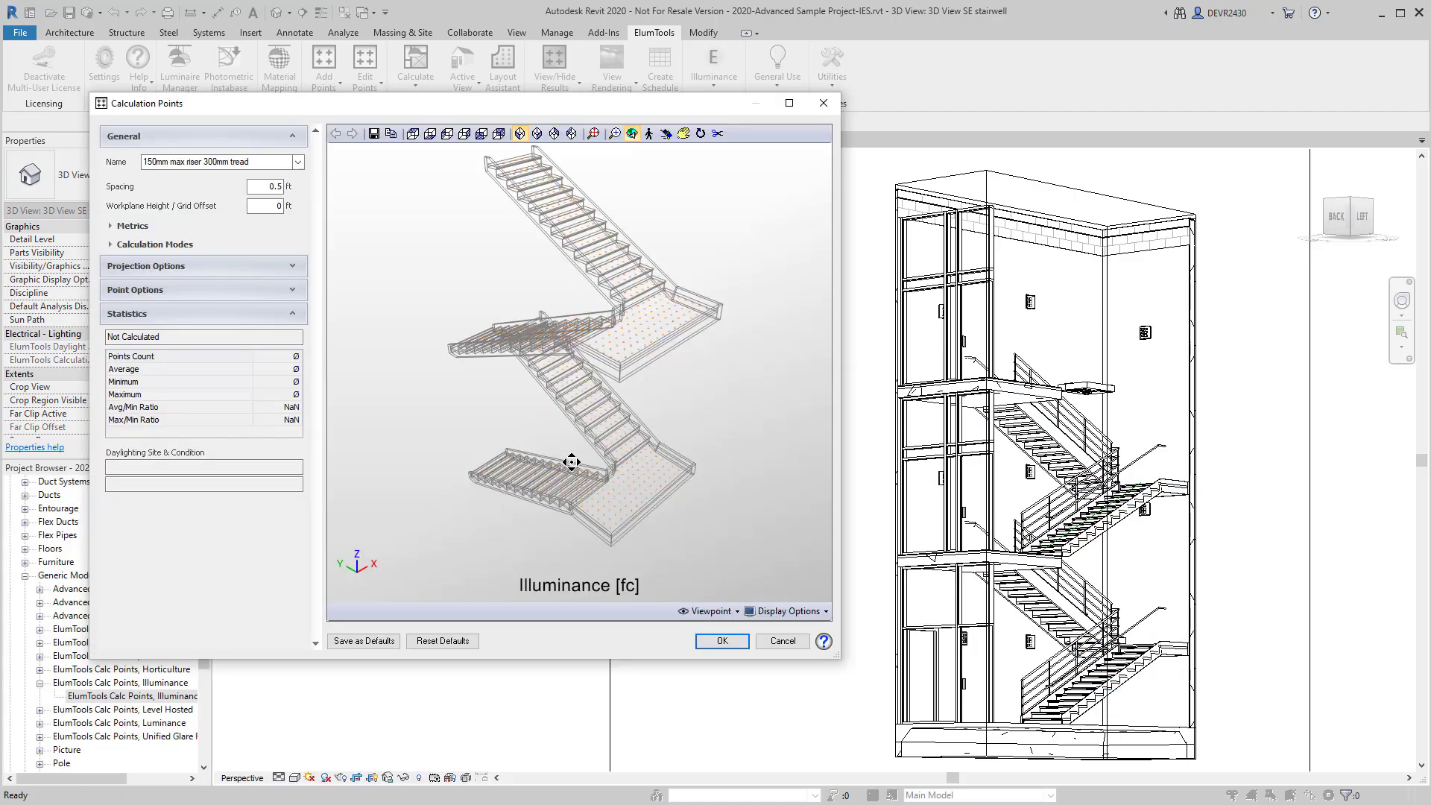
{"action": "left_click_drag", "start_coordinate": [580, 462], "coordinate": [653, 420]}
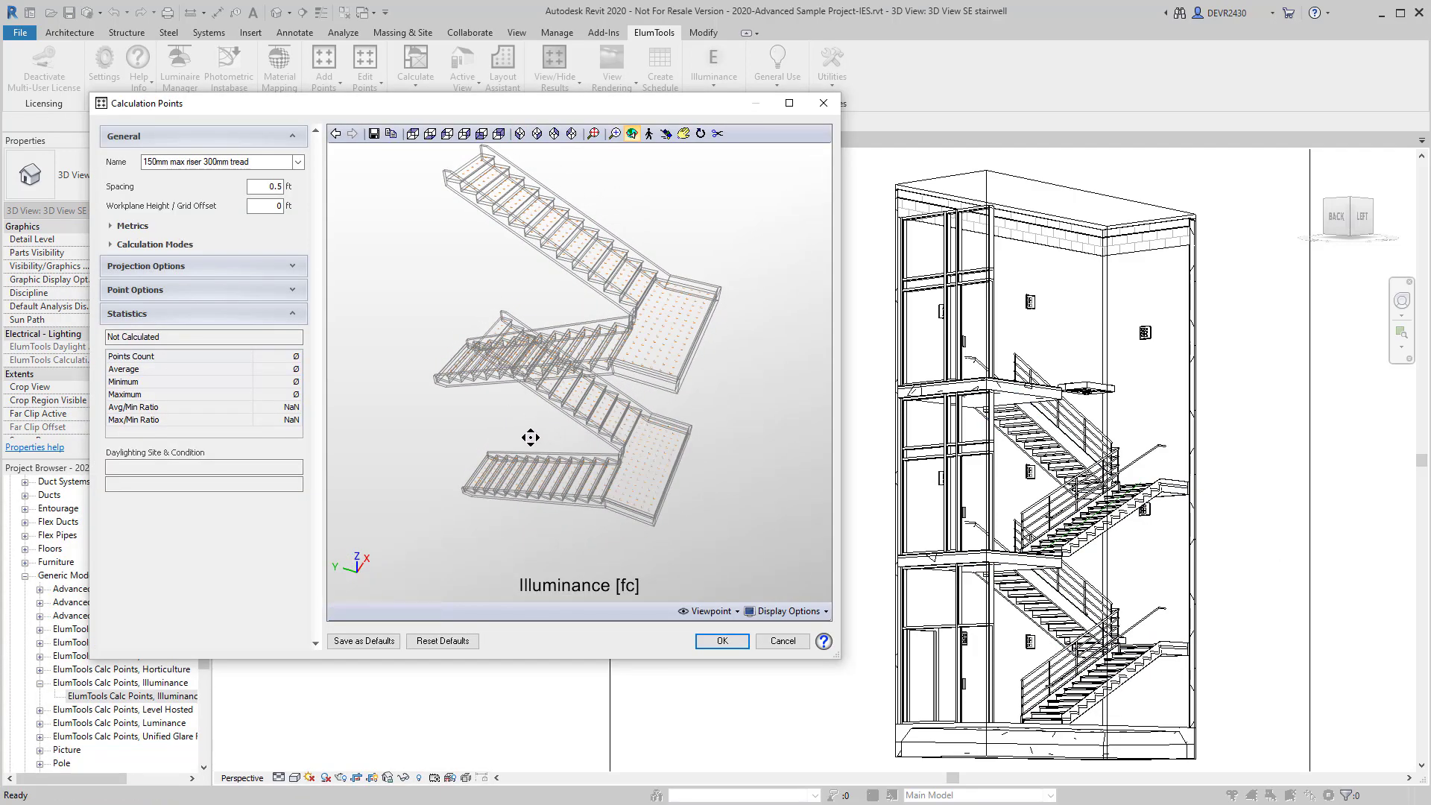